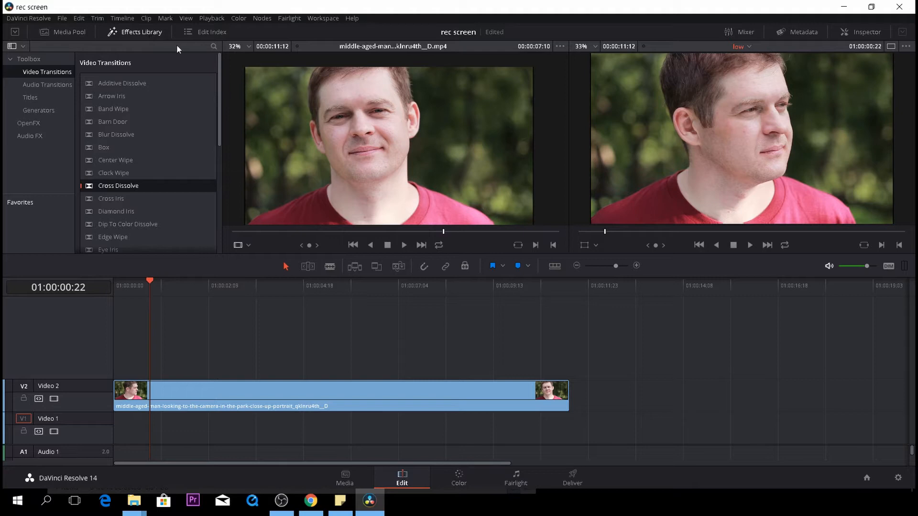
Add an L Lower 3rd title on a new track above the video clip at its start
{"action": "left_click", "coordinate": [37, 98]}
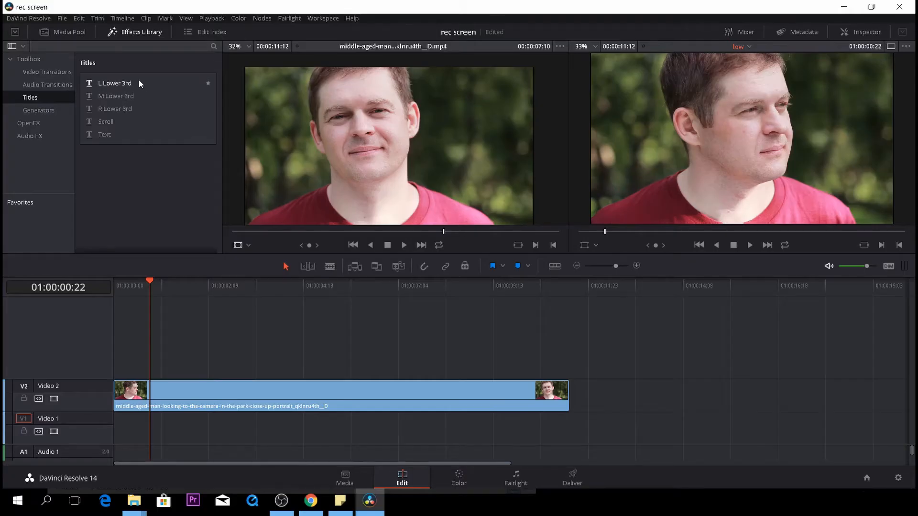
{"action": "left_click_drag", "start_coordinate": [139, 81], "coordinate": [114, 376]}
{"action": "left_click", "coordinate": [146, 285]}
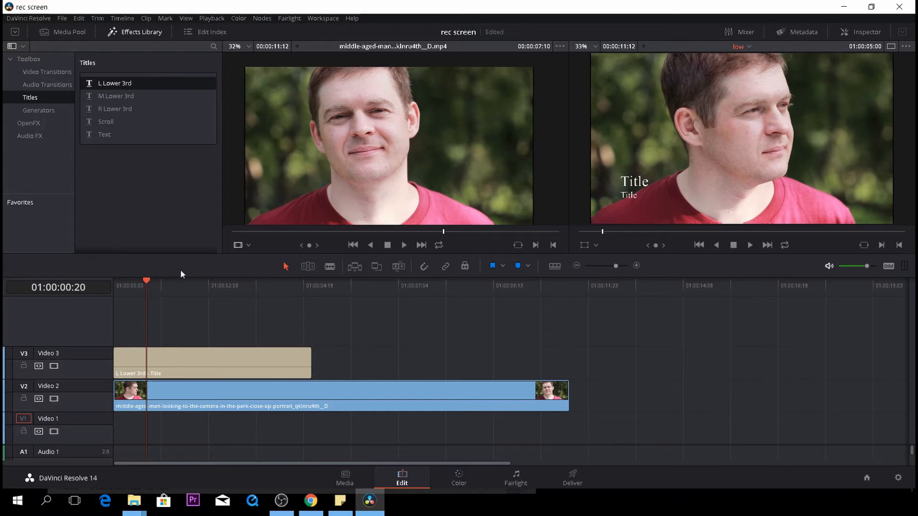
{"action": "left_click_drag", "start_coordinate": [149, 280], "coordinate": [163, 285]}
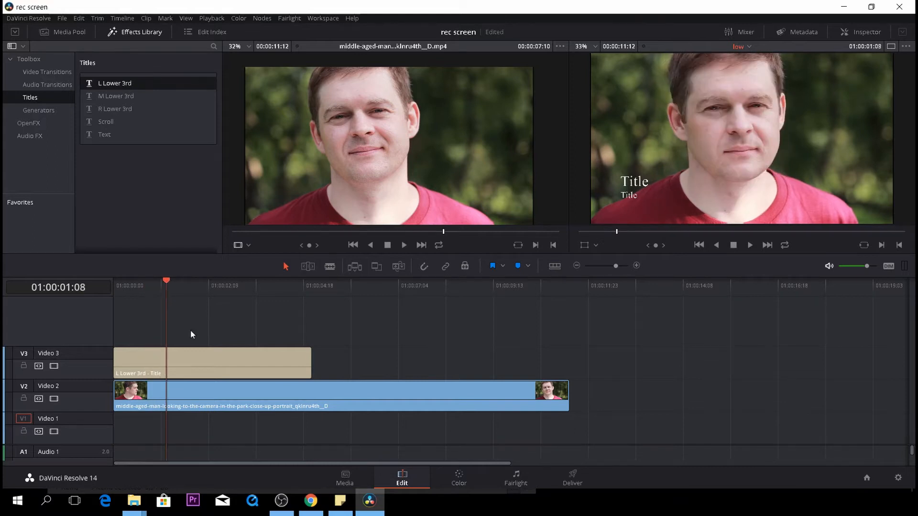
Replace the title's main text line with the person's full name
{"action": "left_click", "coordinate": [197, 362]}
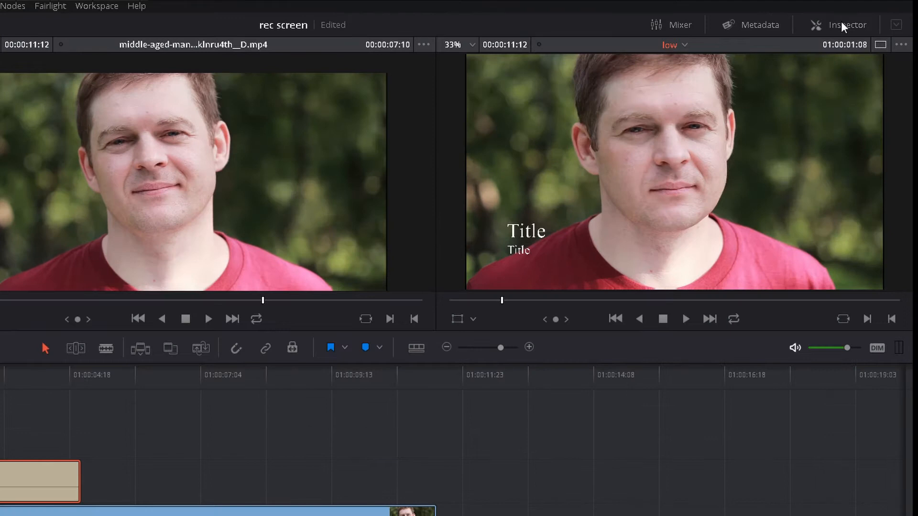
{"action": "left_click", "coordinate": [841, 25]}
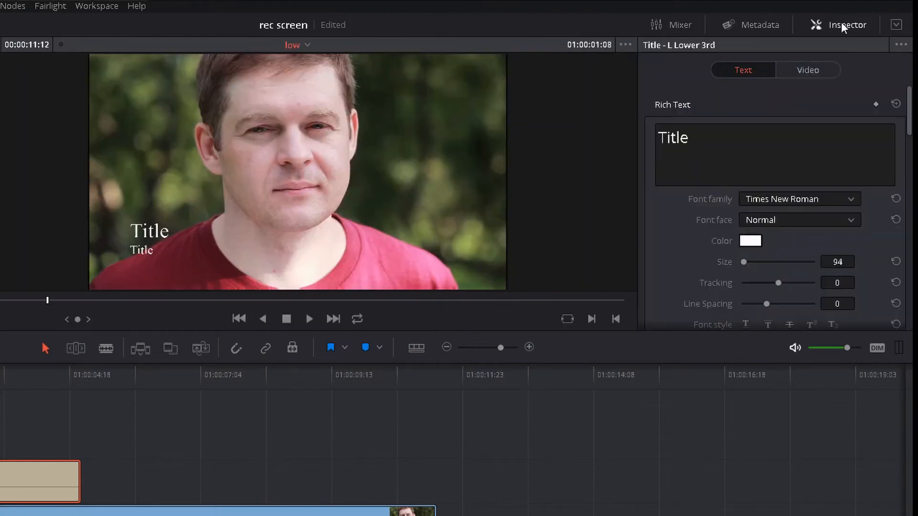
{"action": "left_click", "coordinate": [708, 144]}
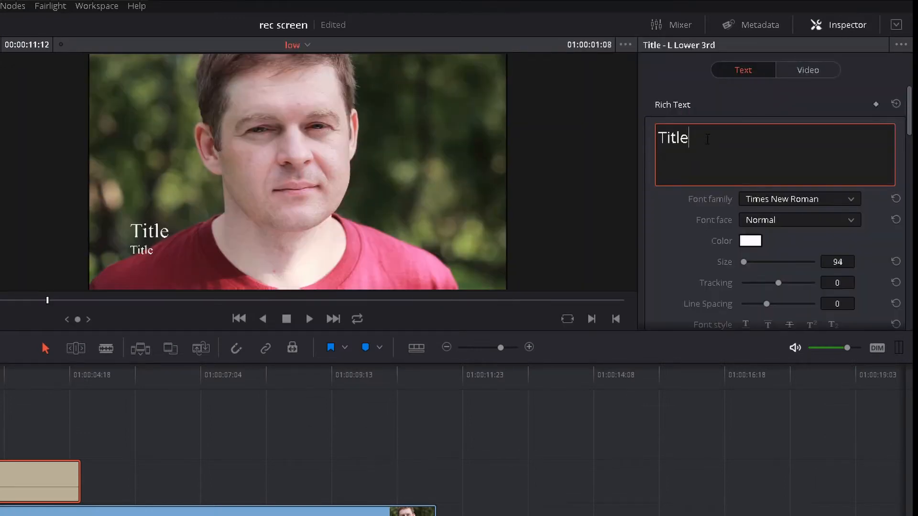
{"action": "key", "text": "BackSpace"}
{"action": "key", "text": "BackSpace"}
{"action": "key", "text": "BackSpace"}
{"action": "key", "text": "BackSpace"}
{"action": "key", "text": "BackSpace"}
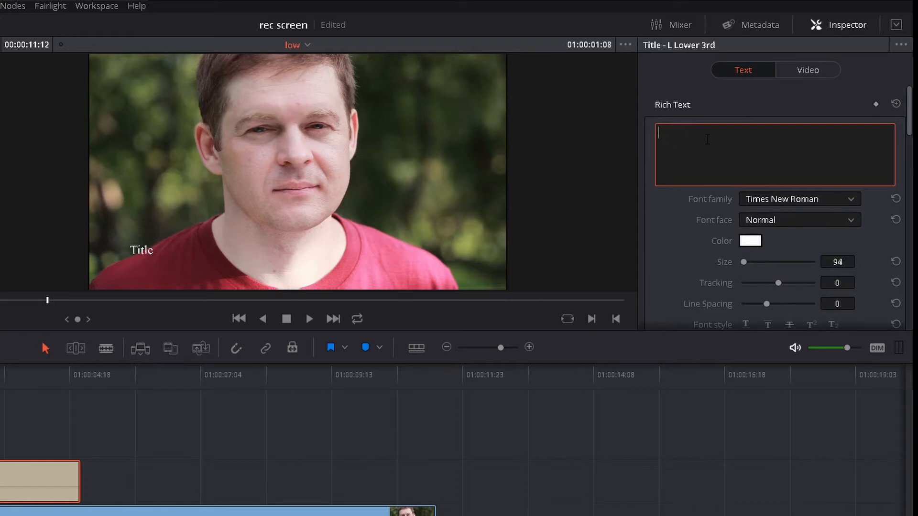
{"action": "type", "text": "Bob"}
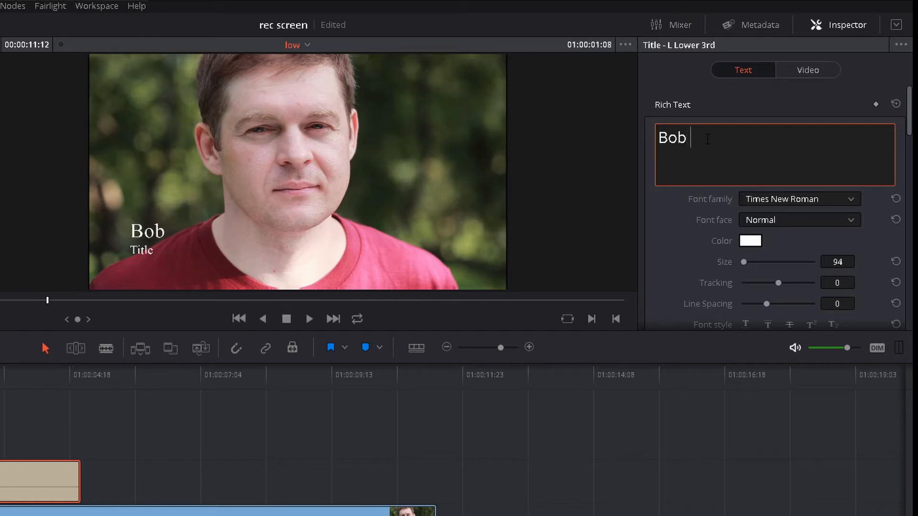
{"action": "type", "text": " Jones"}
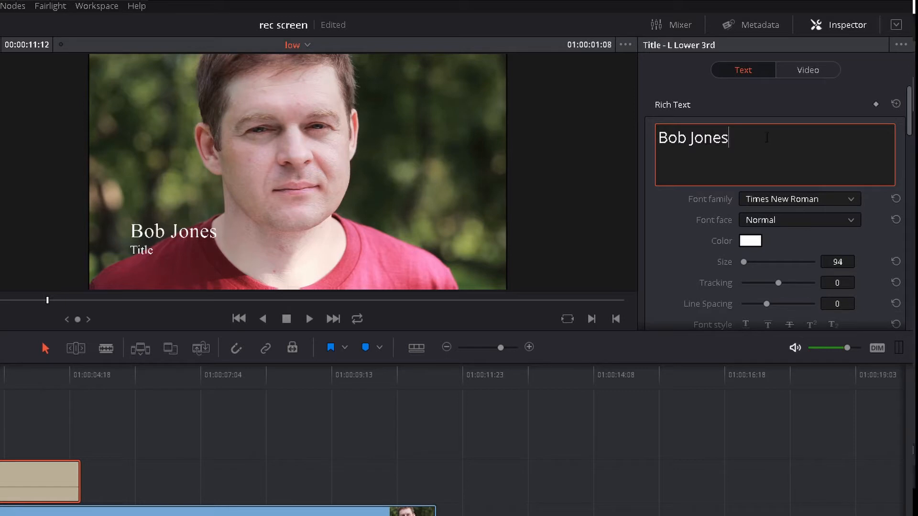
Select the name text and change its font family to Klavika Bd
{"action": "scroll", "coordinate": [710, 155], "scroll_direction": "down", "scroll_amount": 3}
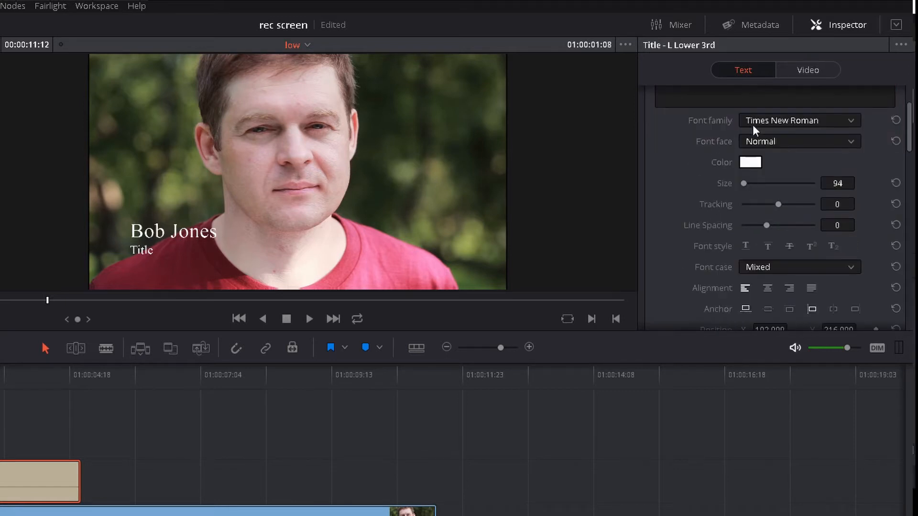
{"action": "scroll", "coordinate": [788, 129], "scroll_direction": "up", "scroll_amount": 3}
{"action": "left_click", "coordinate": [729, 138]}
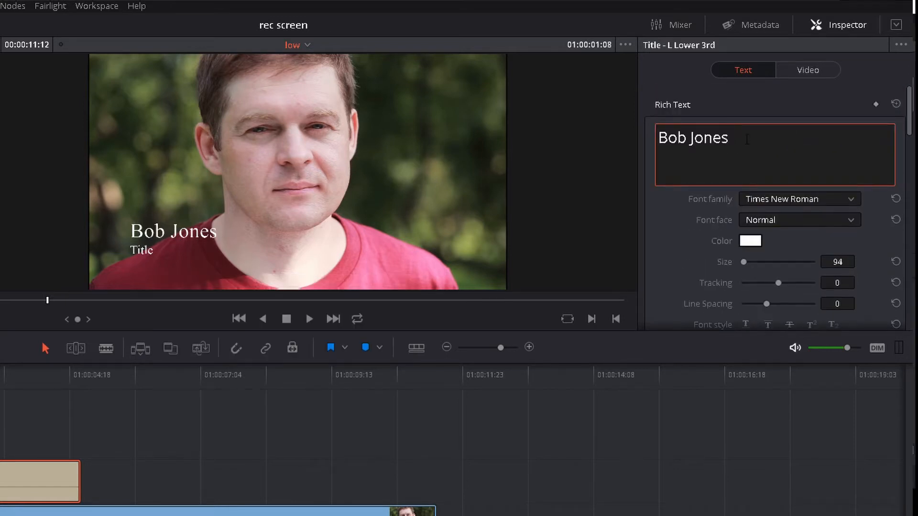
{"action": "left_click_drag", "start_coordinate": [728, 138], "coordinate": [673, 146]}
{"action": "left_click_drag", "start_coordinate": [728, 138], "coordinate": [655, 138]}
{"action": "left_click", "coordinate": [797, 199]}
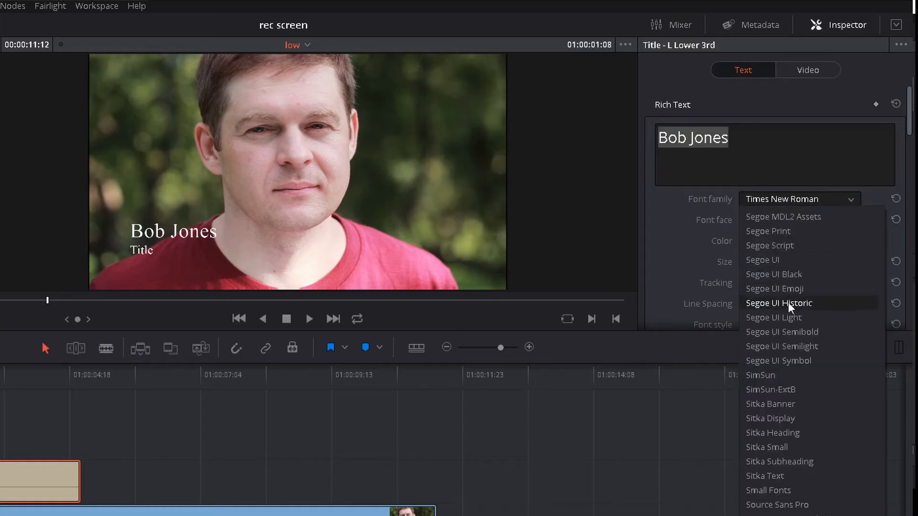
{"action": "scroll", "coordinate": [787, 306], "scroll_direction": "down", "scroll_amount": 2}
{"action": "scroll", "coordinate": [787, 308], "scroll_direction": "down", "scroll_amount": 3}
{"action": "scroll", "coordinate": [788, 308], "scroll_direction": "up", "scroll_amount": 15}
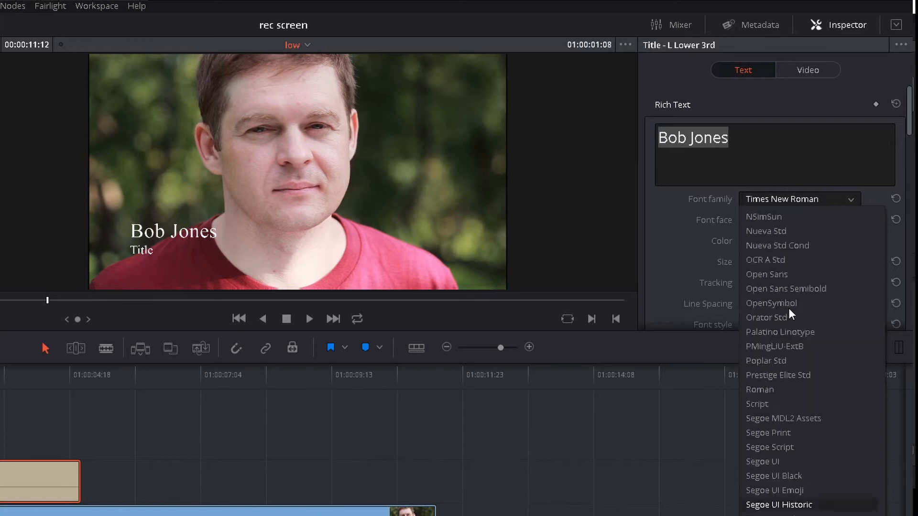
{"action": "scroll", "coordinate": [788, 308], "scroll_direction": "up", "scroll_amount": 20}
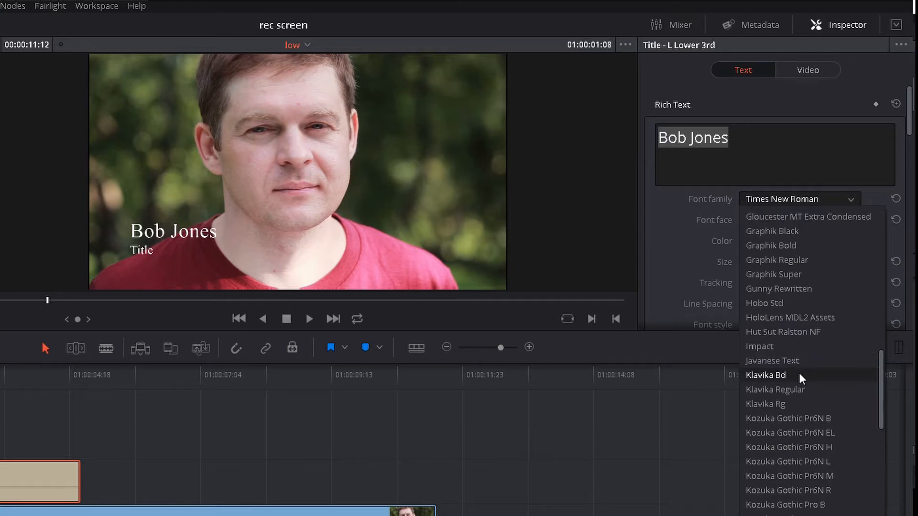
{"action": "left_click", "coordinate": [798, 374]}
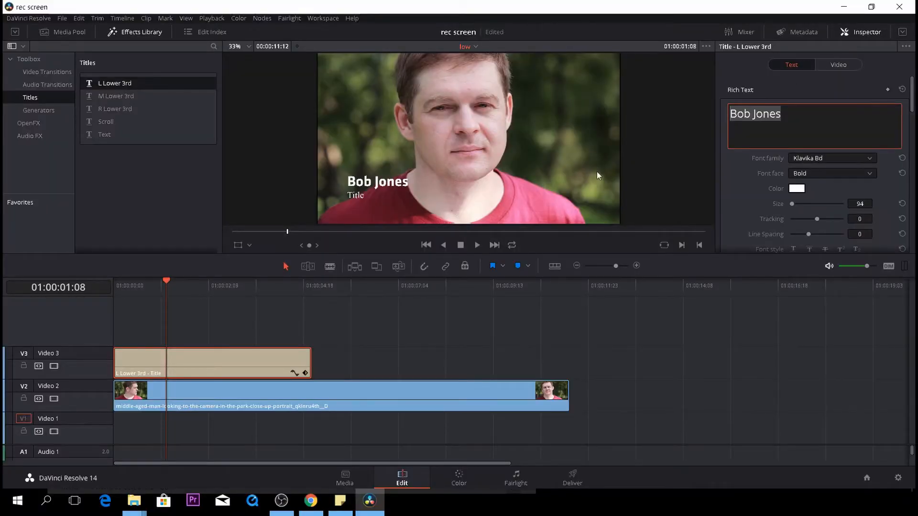
Replace the second text line of the title with "Worker"
{"action": "scroll", "coordinate": [765, 203], "scroll_direction": "down", "scroll_amount": 5}
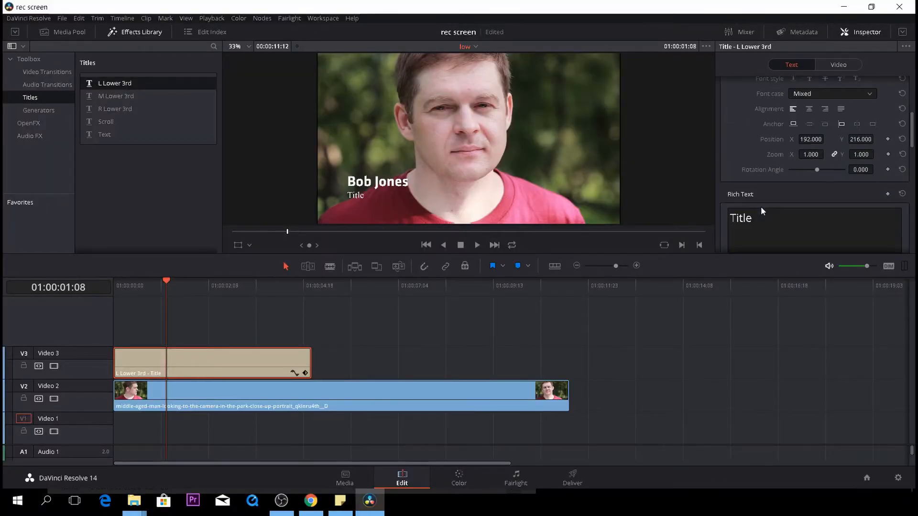
{"action": "left_click", "coordinate": [756, 219]}
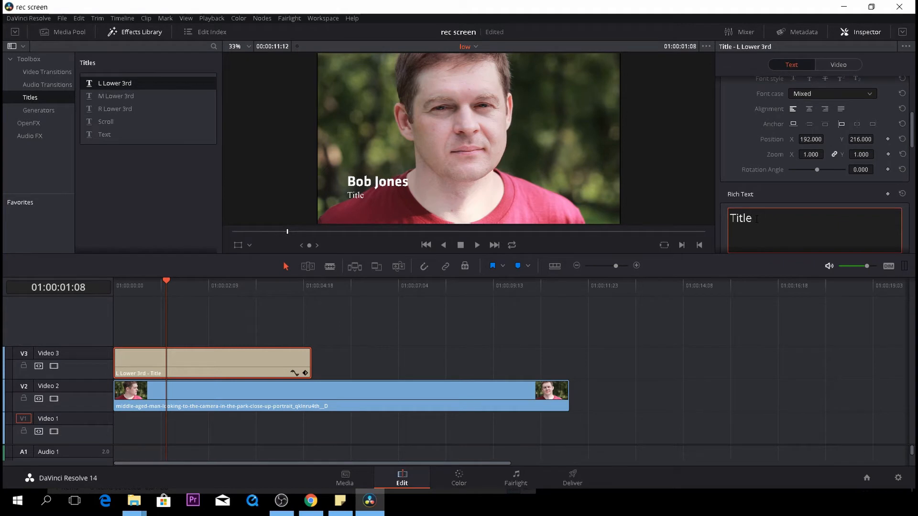
{"action": "key", "text": "BackSpace"}
{"action": "key", "text": "BackSpace"}
{"action": "key", "text": "BackSpace"}
{"action": "key", "text": "BackSpace"}
{"action": "key", "text": "BackSpace"}
{"action": "type", "text": "Worker"}
Set the name line's text size to 93
{"action": "scroll", "coordinate": [745, 218], "scroll_direction": "up", "scroll_amount": 5}
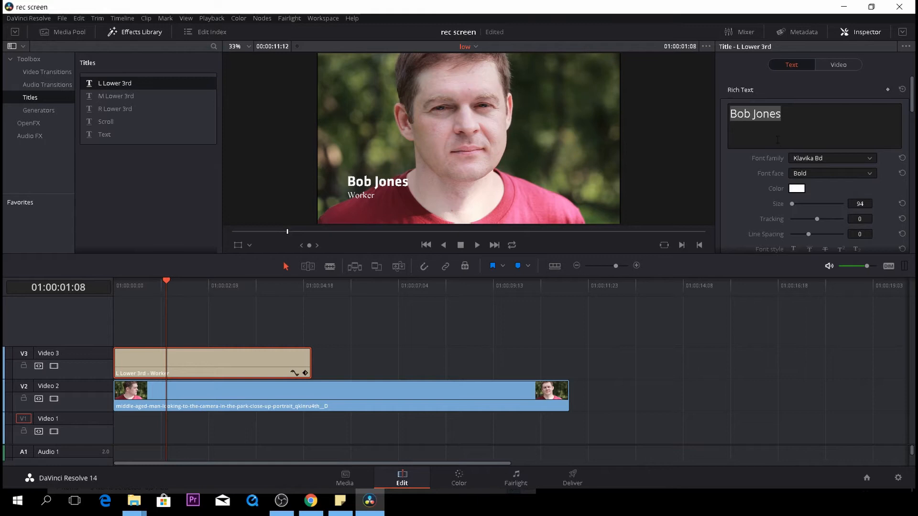
{"action": "scroll", "coordinate": [774, 193], "scroll_direction": "down", "scroll_amount": 1}
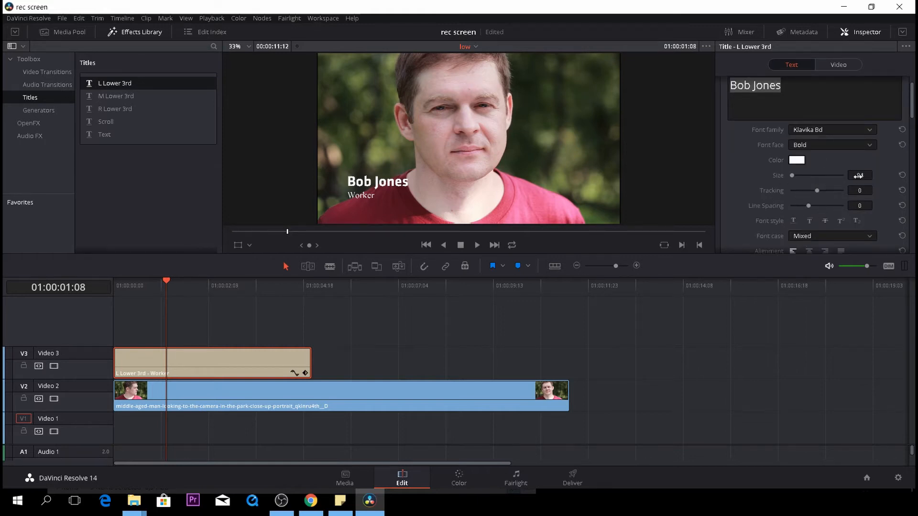
{"action": "left_click_drag", "start_coordinate": [858, 176], "coordinate": [858, 176]}
Set the drop shadow's horizontal offset to 11
{"action": "scroll", "coordinate": [804, 208], "scroll_direction": "down", "scroll_amount": 1}
{"action": "scroll", "coordinate": [803, 208], "scroll_direction": "down", "scroll_amount": 4}
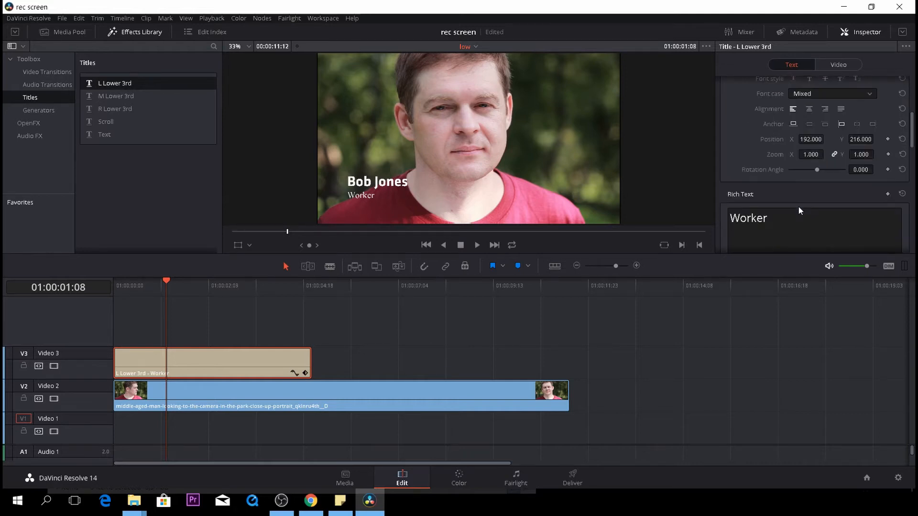
{"action": "scroll", "coordinate": [798, 206], "scroll_direction": "up", "scroll_amount": 7}
{"action": "scroll", "coordinate": [798, 206], "scroll_direction": "down", "scroll_amount": 5}
{"action": "scroll", "coordinate": [798, 207], "scroll_direction": "up", "scroll_amount": 2}
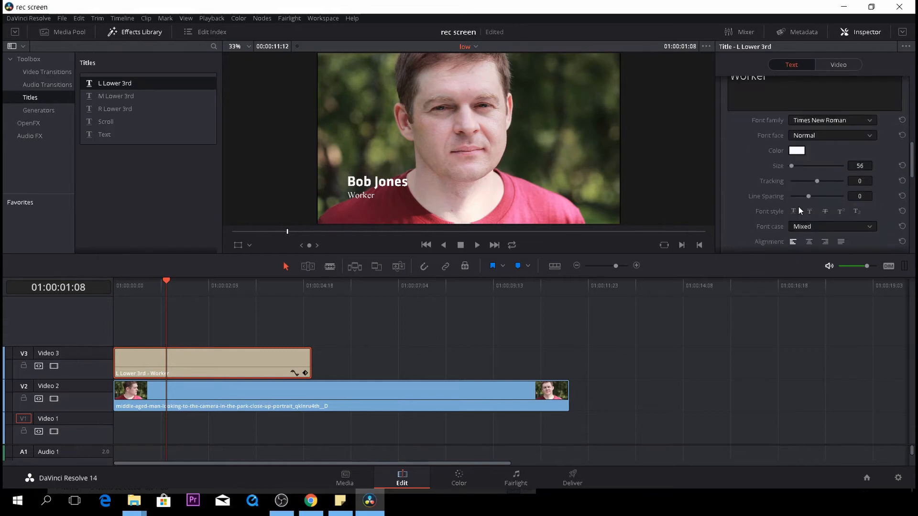
{"action": "scroll", "coordinate": [815, 164], "scroll_direction": "up", "scroll_amount": 10}
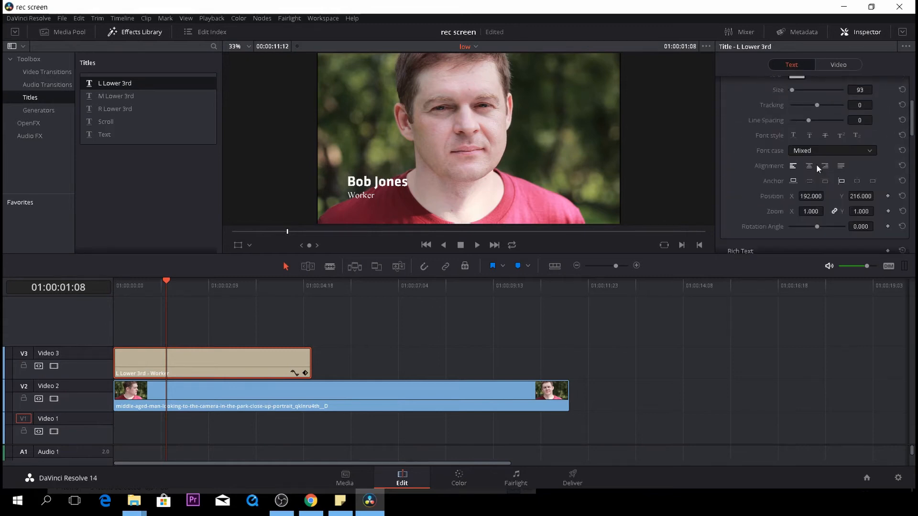
{"action": "scroll", "coordinate": [824, 214], "scroll_direction": "down", "scroll_amount": 2}
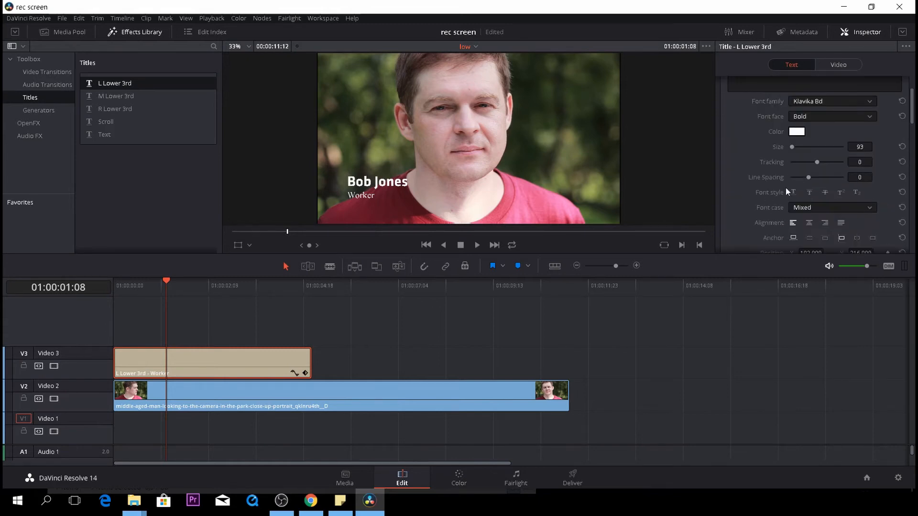
{"action": "scroll", "coordinate": [814, 206], "scroll_direction": "down", "scroll_amount": 4}
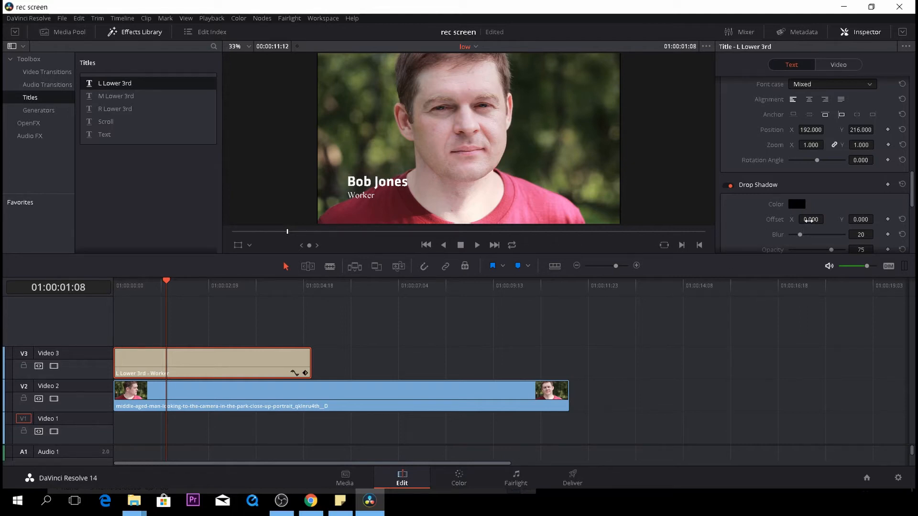
{"action": "left_click_drag", "start_coordinate": [813, 219], "coordinate": [820, 219]}
{"action": "scroll", "coordinate": [446, 167], "scroll_direction": "up", "scroll_amount": 3}
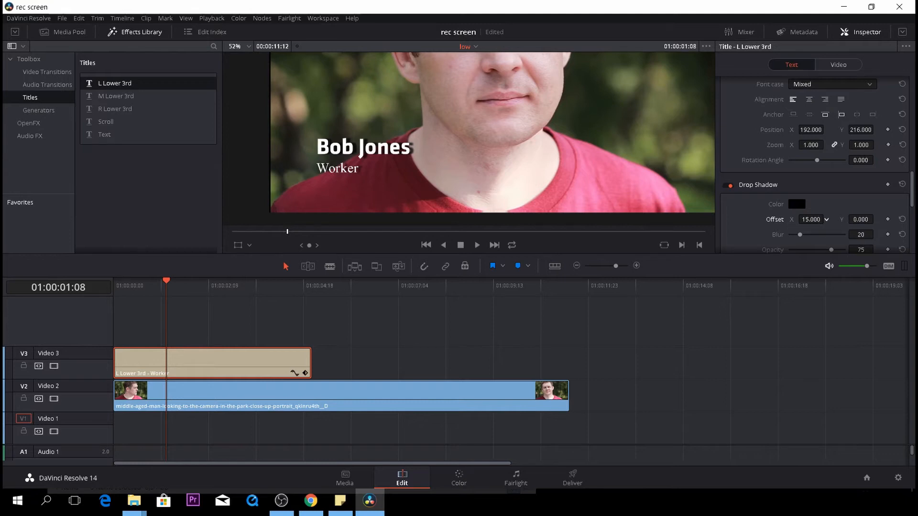
{"action": "scroll", "coordinate": [850, 233], "scroll_direction": "down", "scroll_amount": 2}
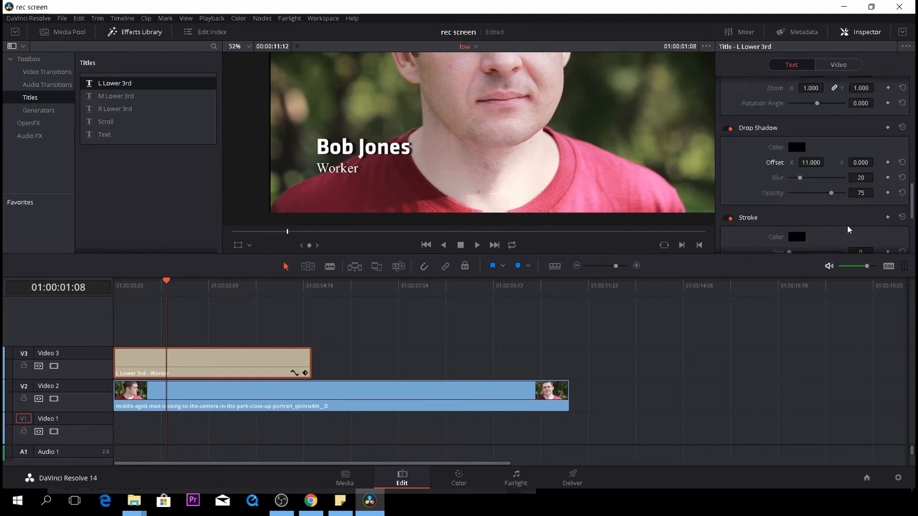
Raise the drop shadow blur to 41 and its opacity to 100
{"action": "left_click_drag", "start_coordinate": [849, 179], "coordinate": [874, 228]}
{"action": "mouse_move", "coordinate": [860, 193]}
{"action": "left_mouse_down"}
{"action": "mouse_move", "coordinate": [882, 192]}
{"action": "mouse_move", "coordinate": [860, 197]}
{"action": "left_mouse_up"}
{"action": "scroll", "coordinate": [674, 208], "scroll_direction": "down", "scroll_amount": 1}
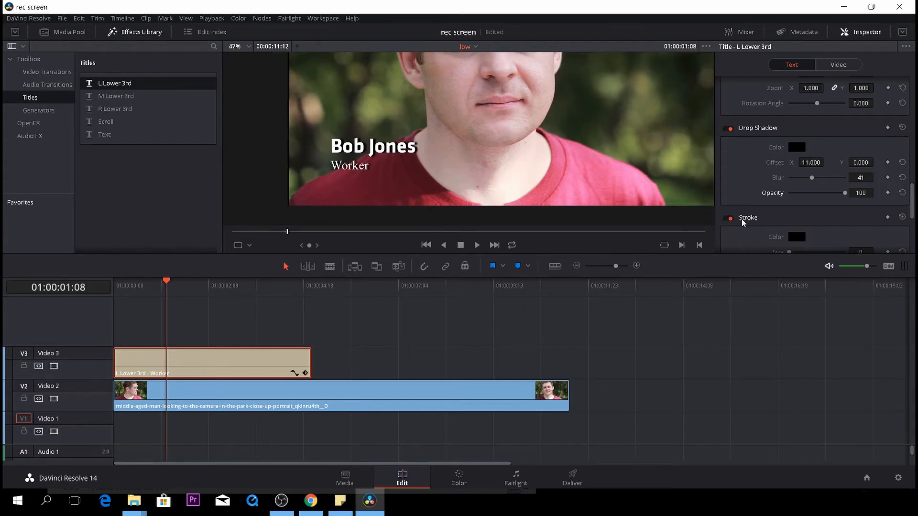
Set the title background color to dark red #aa0000
{"action": "scroll", "coordinate": [747, 213], "scroll_direction": "down", "scroll_amount": 2}
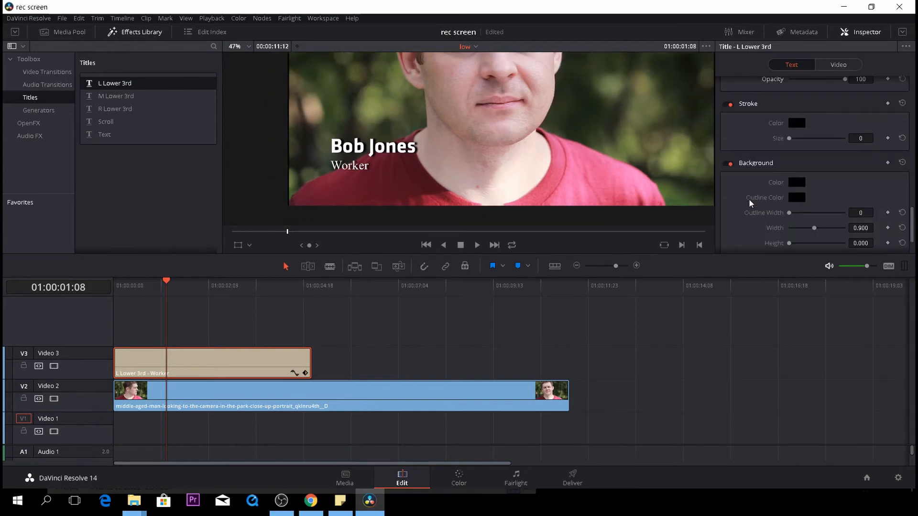
{"action": "left_click", "coordinate": [796, 184]}
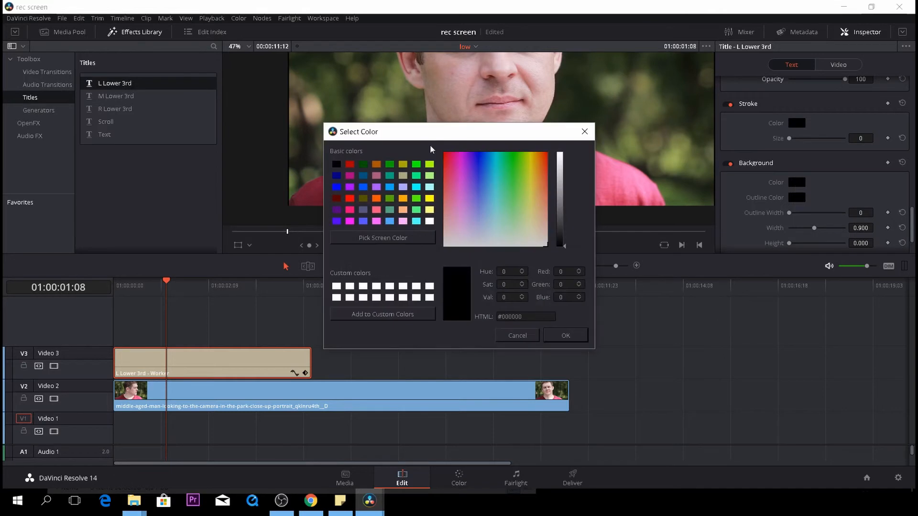
{"action": "left_click", "coordinate": [416, 166]}
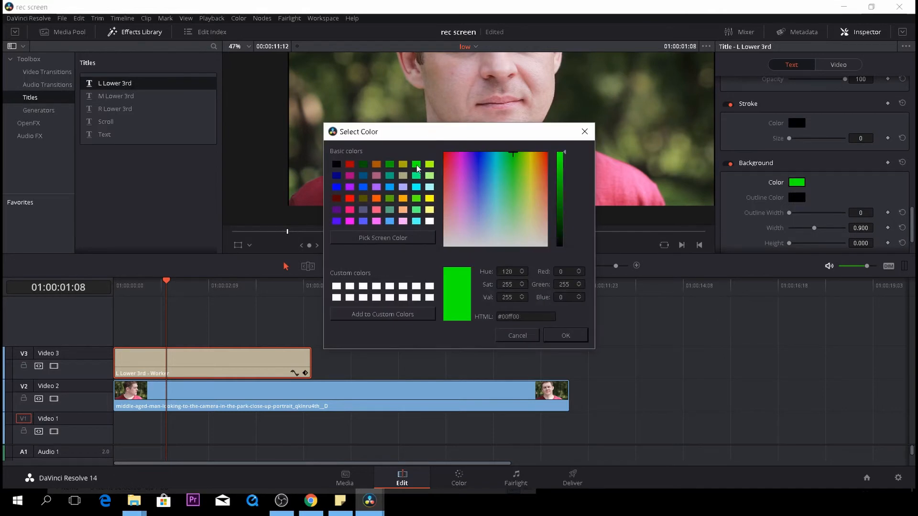
{"action": "left_click", "coordinate": [349, 166]}
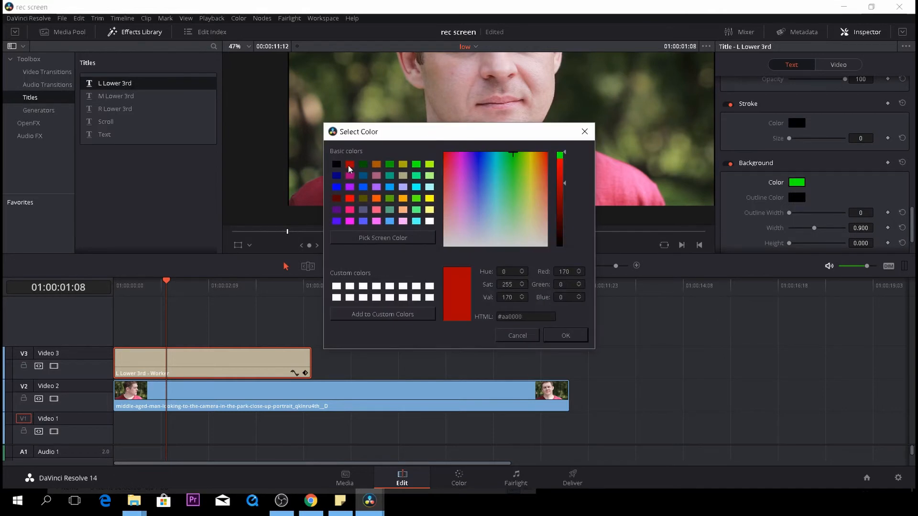
{"action": "left_click", "coordinate": [557, 339]}
Size the background box to width 0.521 and height 0.214, with center X at 78
{"action": "scroll", "coordinate": [791, 225], "scroll_direction": "down", "scroll_amount": 1}
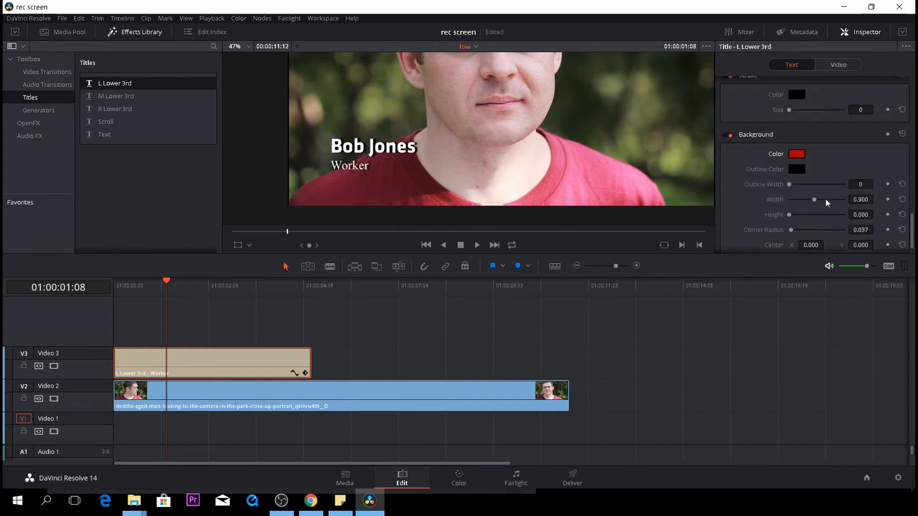
{"action": "left_click_drag", "start_coordinate": [860, 200], "coordinate": [841, 225]}
{"action": "scroll", "coordinate": [799, 207], "scroll_direction": "down", "scroll_amount": 1}
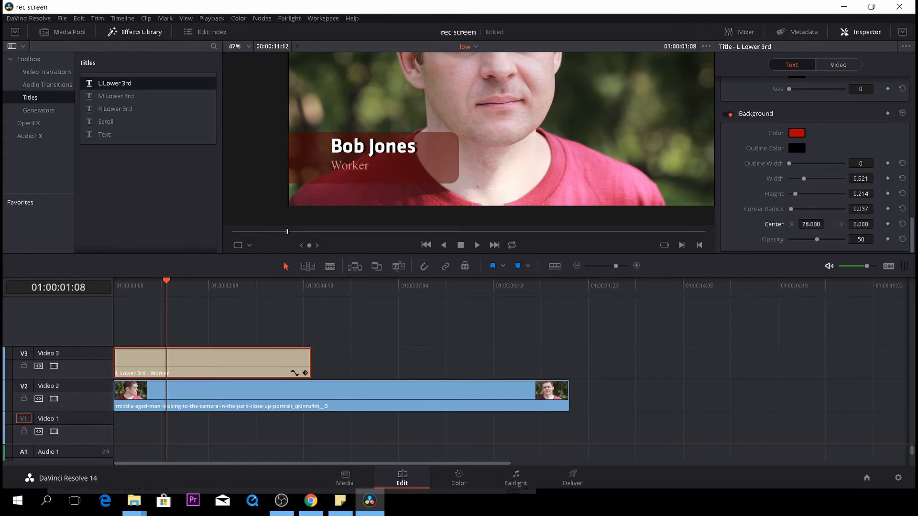
Set the background box opacity to 60 and give it a white outline with width 4
{"action": "mouse_move", "coordinate": [862, 240]}
{"action": "left_mouse_down"}
{"action": "mouse_move", "coordinate": [851, 239]}
{"action": "mouse_move", "coordinate": [870, 240]}
{"action": "left_mouse_up"}
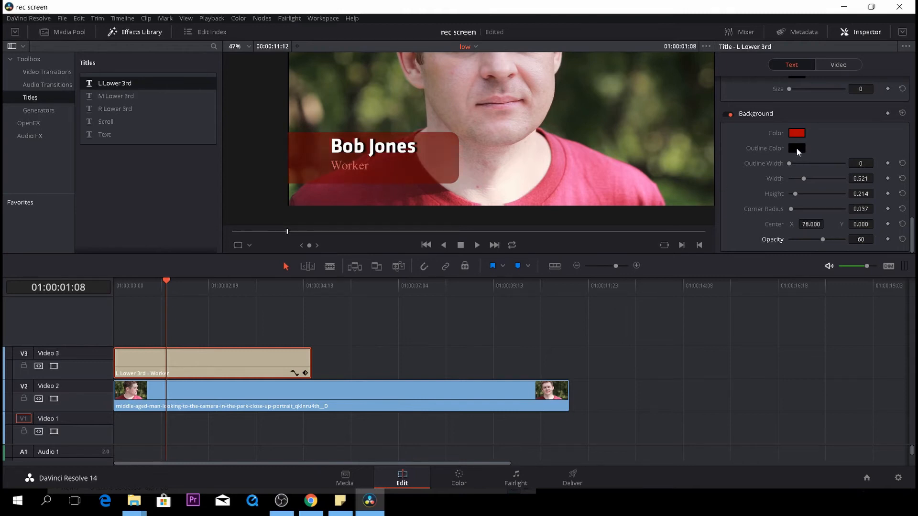
{"action": "left_click", "coordinate": [797, 148]}
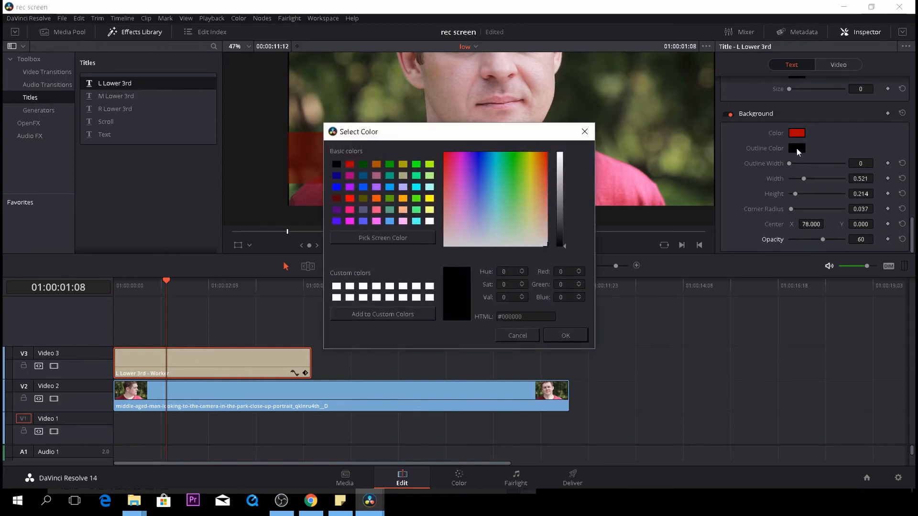
{"action": "left_click", "coordinate": [429, 221]}
{"action": "left_click", "coordinate": [560, 335]}
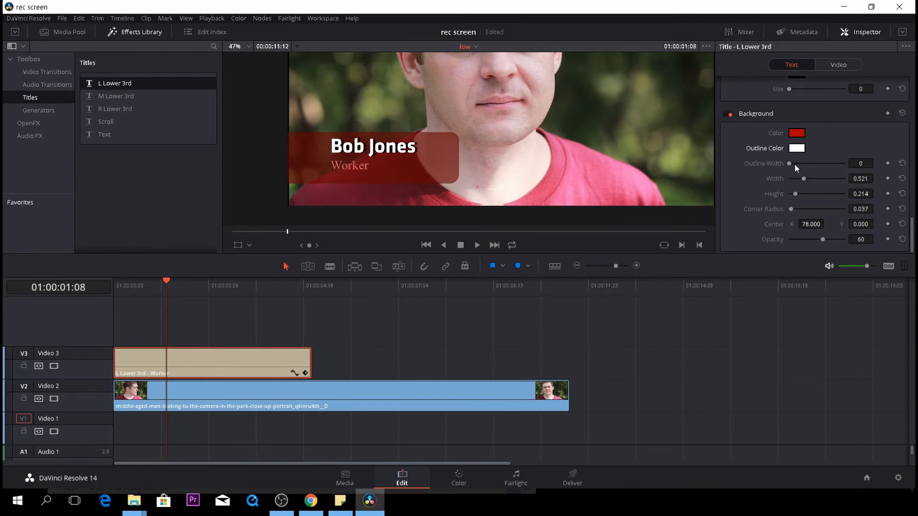
{"action": "left_click_drag", "start_coordinate": [792, 165], "coordinate": [796, 165]}
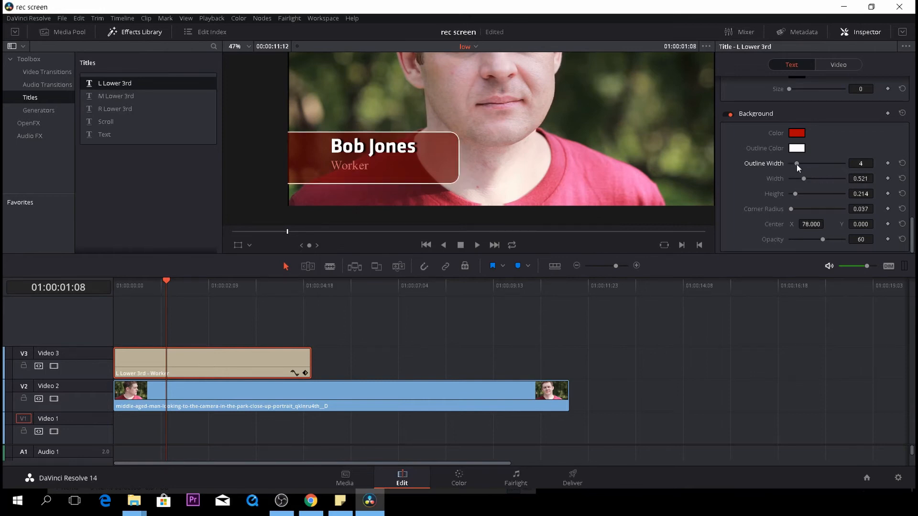
Add a short fade-in and fade-out to the title clip and play it back
{"action": "left_click_drag", "start_coordinate": [165, 282], "coordinate": [94, 302]}
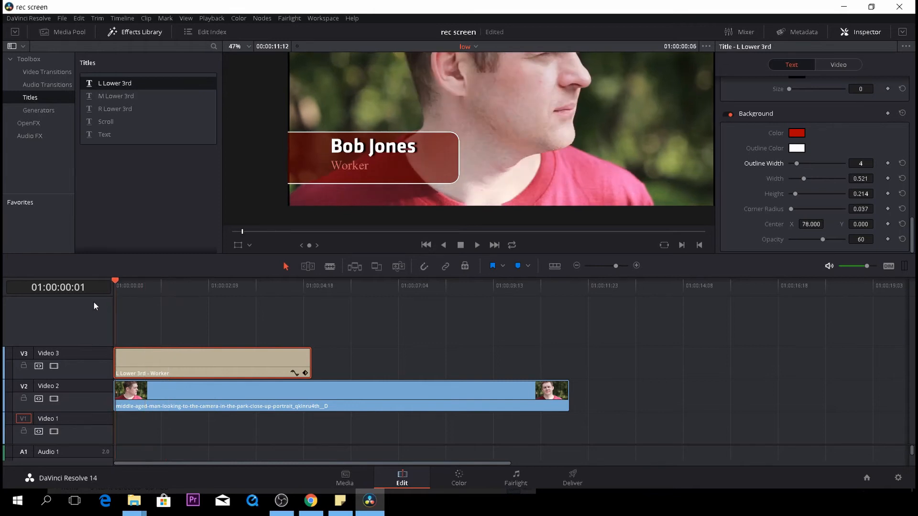
{"action": "left_click_drag", "start_coordinate": [115, 348], "coordinate": [132, 349]}
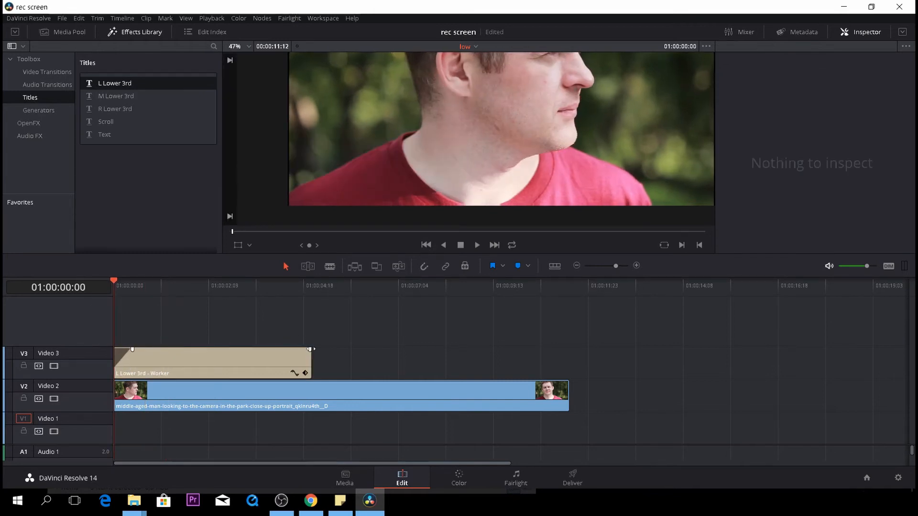
{"action": "left_click_drag", "start_coordinate": [310, 349], "coordinate": [294, 348]}
{"action": "key", "text": "space"}
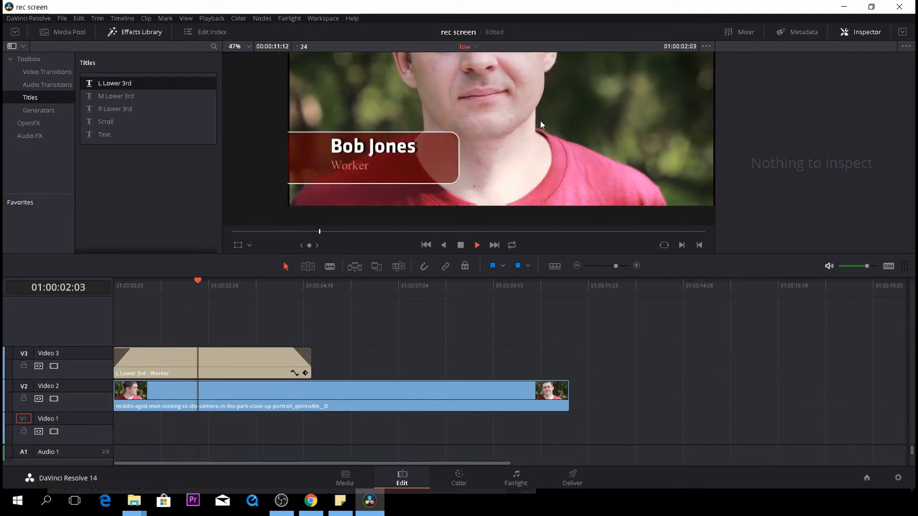
{"action": "scroll", "coordinate": [540, 120], "scroll_direction": "down", "scroll_amount": 4}
{"action": "key", "text": "space"}
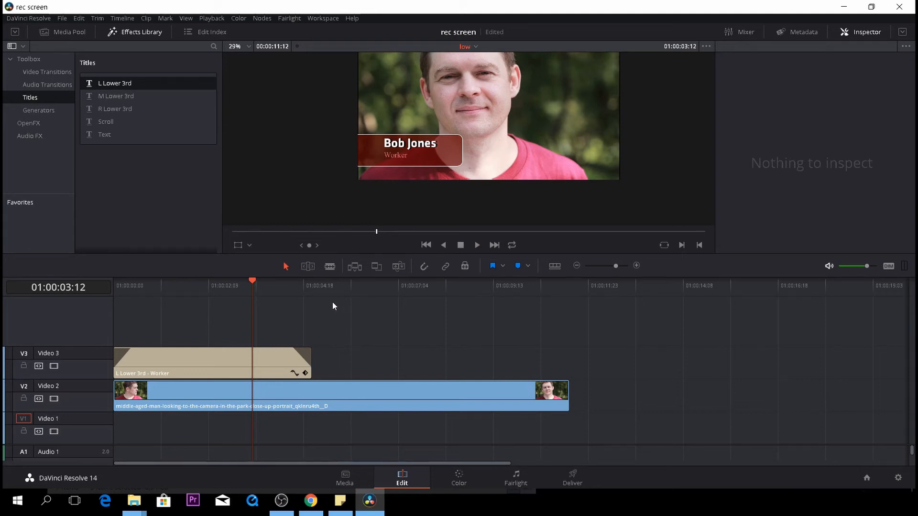
Select the title clip and disable its background box
{"action": "left_click", "coordinate": [268, 360]}
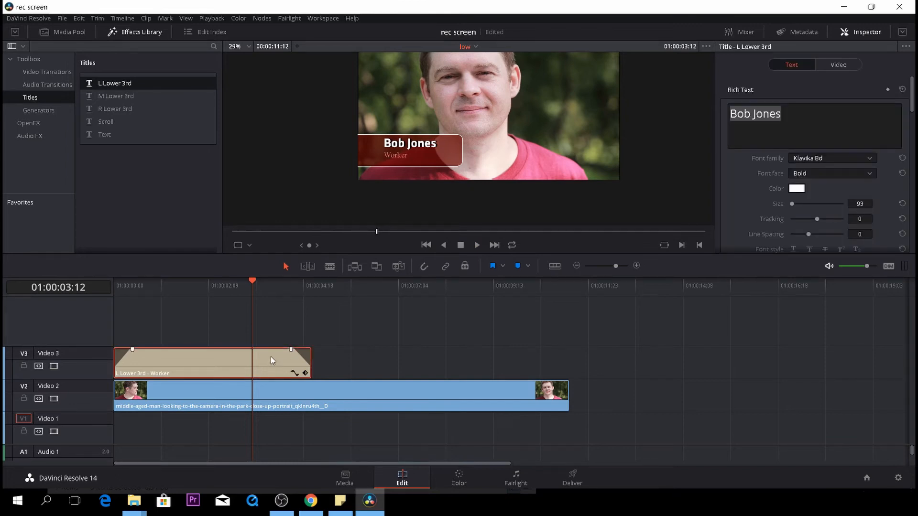
{"action": "scroll", "coordinate": [736, 188], "scroll_direction": "down", "scroll_amount": 5}
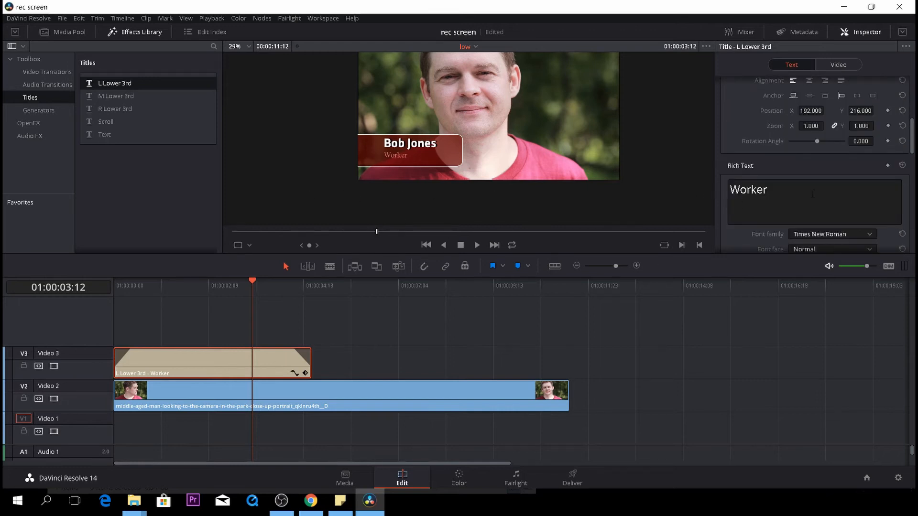
{"action": "scroll", "coordinate": [812, 194], "scroll_direction": "down", "scroll_amount": 3}
{"action": "scroll", "coordinate": [811, 194], "scroll_direction": "down", "scroll_amount": 4}
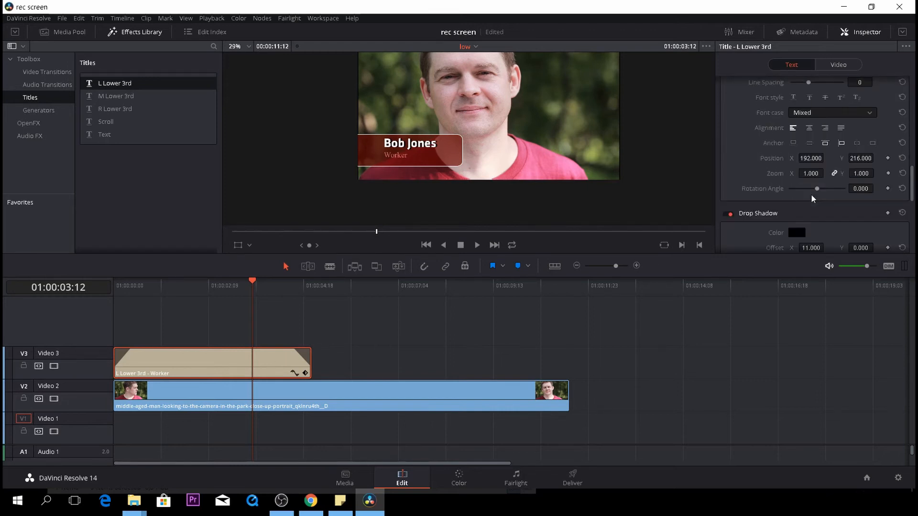
{"action": "scroll", "coordinate": [779, 203], "scroll_direction": "down", "scroll_amount": 2}
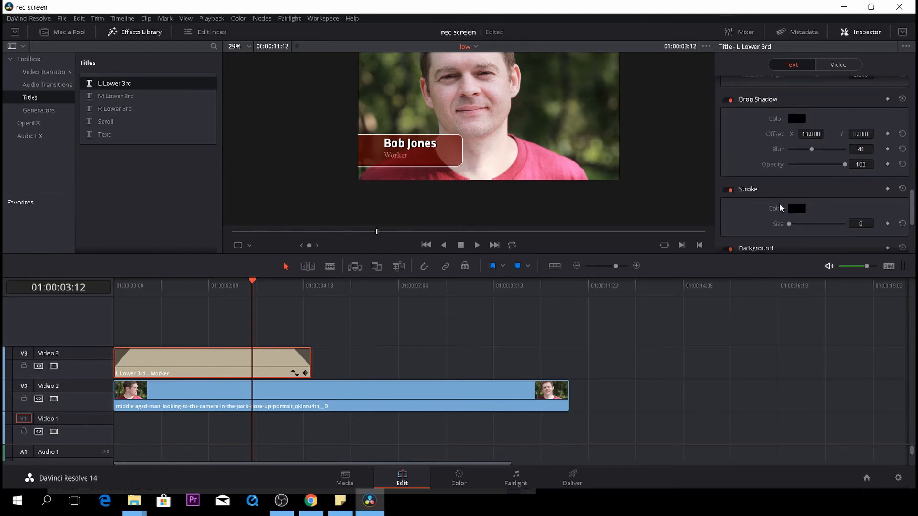
{"action": "scroll", "coordinate": [783, 215], "scroll_direction": "down", "scroll_amount": 2}
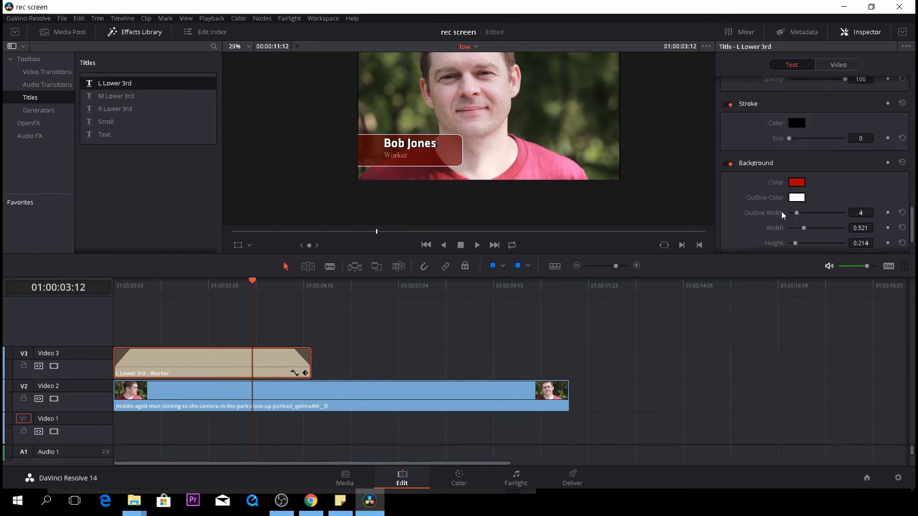
{"action": "left_click", "coordinate": [727, 164]}
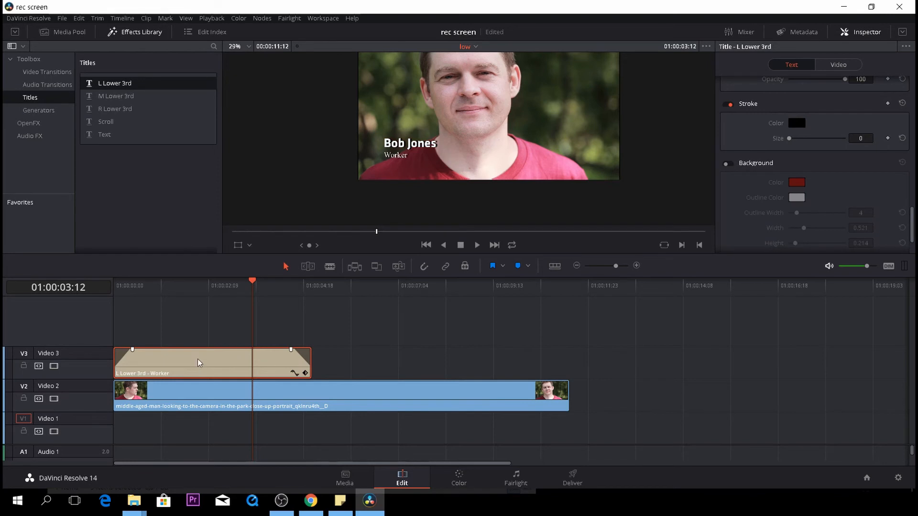
Move the title clip up to track V4 and place a Solid Color generator on V3 beneath it
{"action": "left_click_drag", "start_coordinate": [193, 361], "coordinate": [193, 344]}
{"action": "left_click_drag", "start_coordinate": [250, 283], "coordinate": [123, 304]}
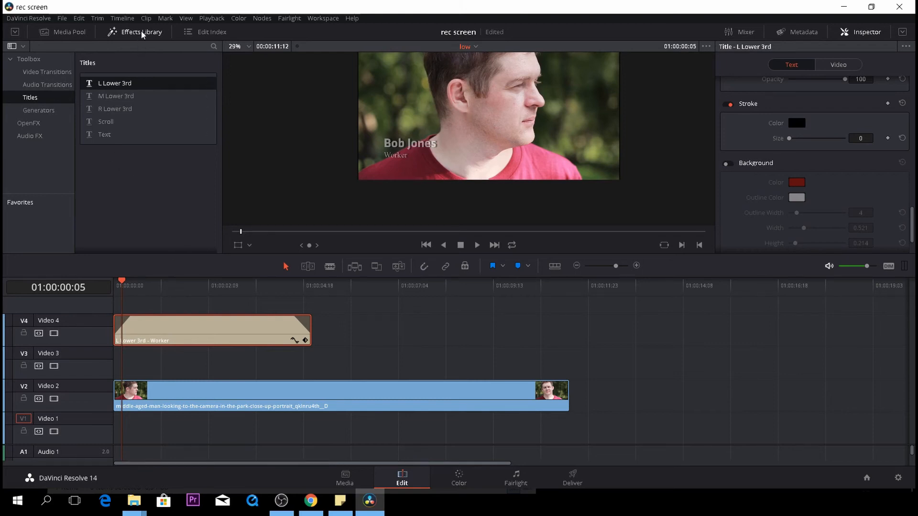
{"action": "left_click", "coordinate": [40, 111]}
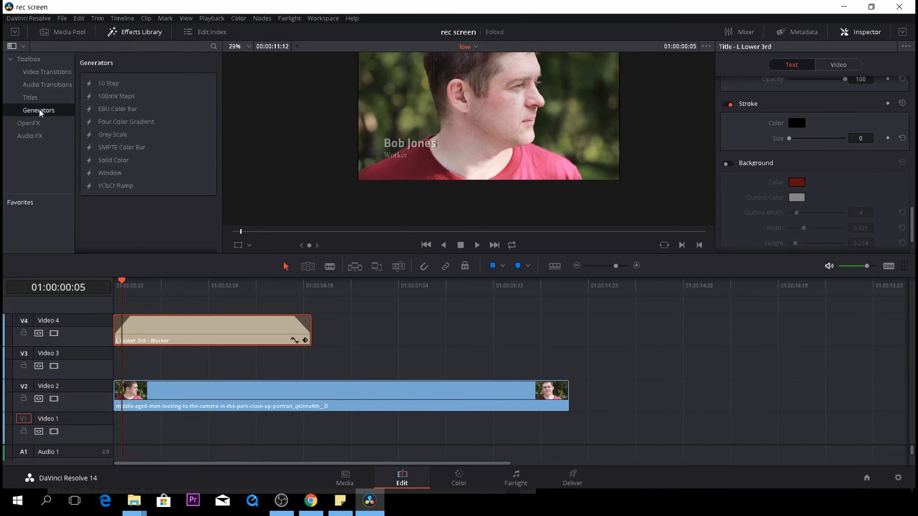
{"action": "left_click", "coordinate": [113, 160]}
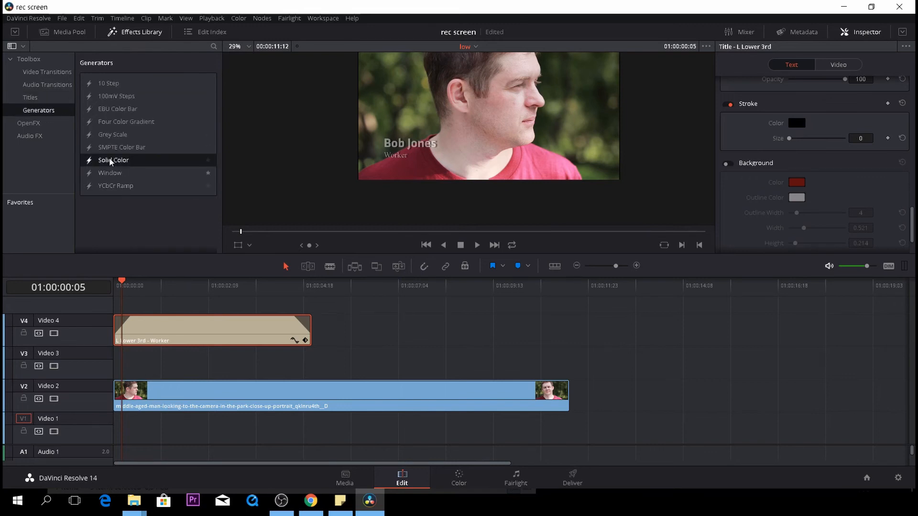
{"action": "left_click_drag", "start_coordinate": [114, 162], "coordinate": [117, 359]}
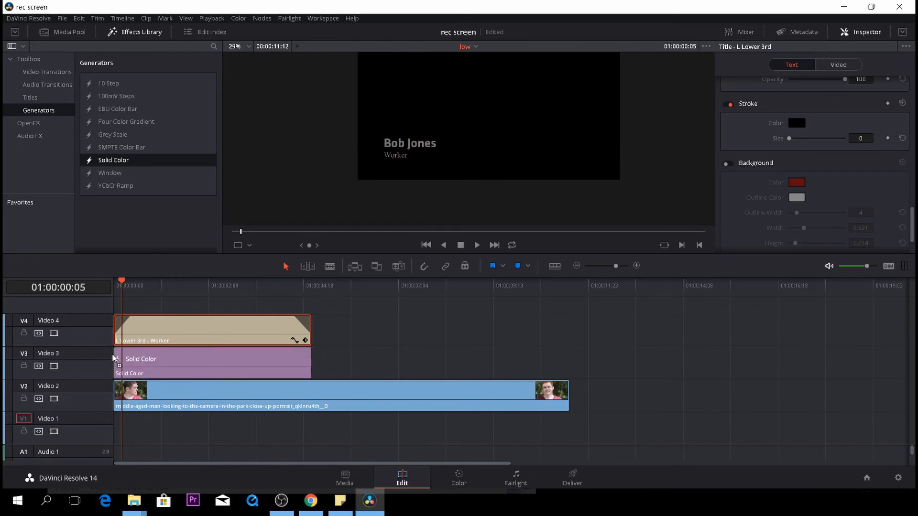
Set the Solid Color clip's color to dark red #550000
{"action": "left_click", "coordinate": [178, 304]}
{"action": "left_click", "coordinate": [261, 367]}
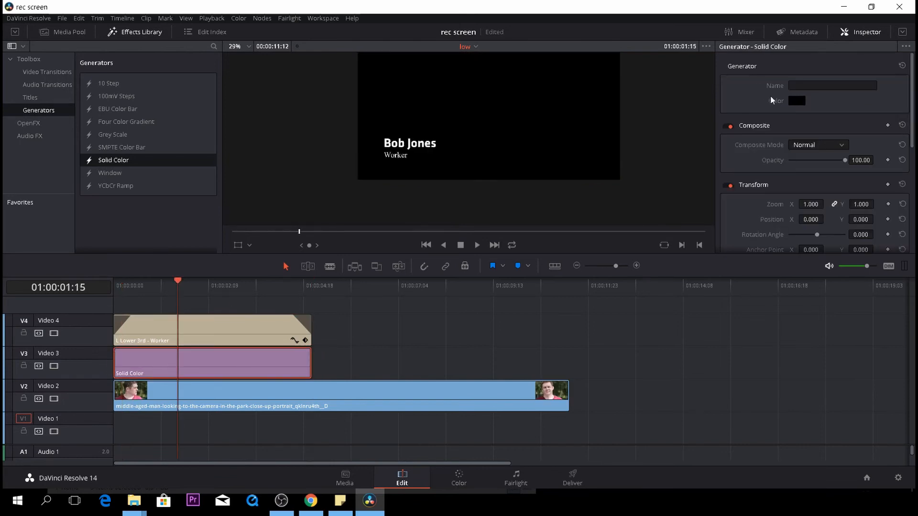
{"action": "left_click", "coordinate": [795, 101]}
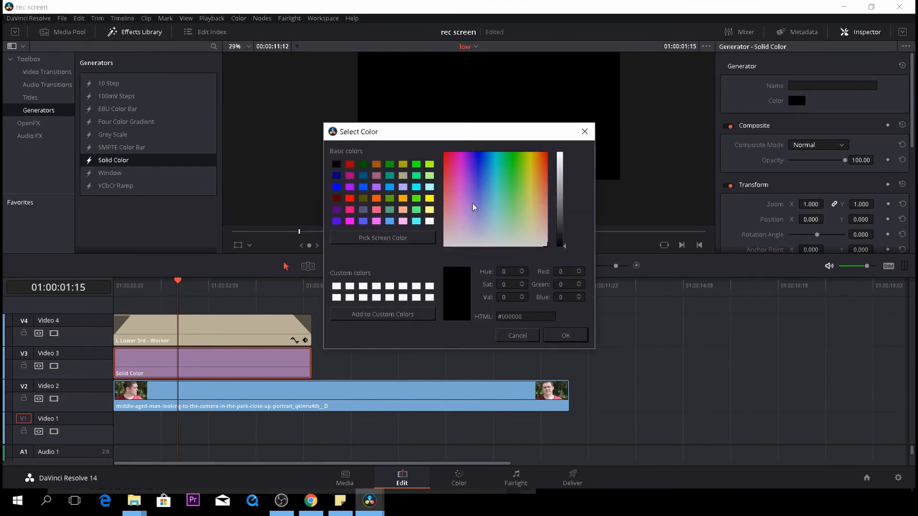
{"action": "left_click", "coordinate": [339, 199]}
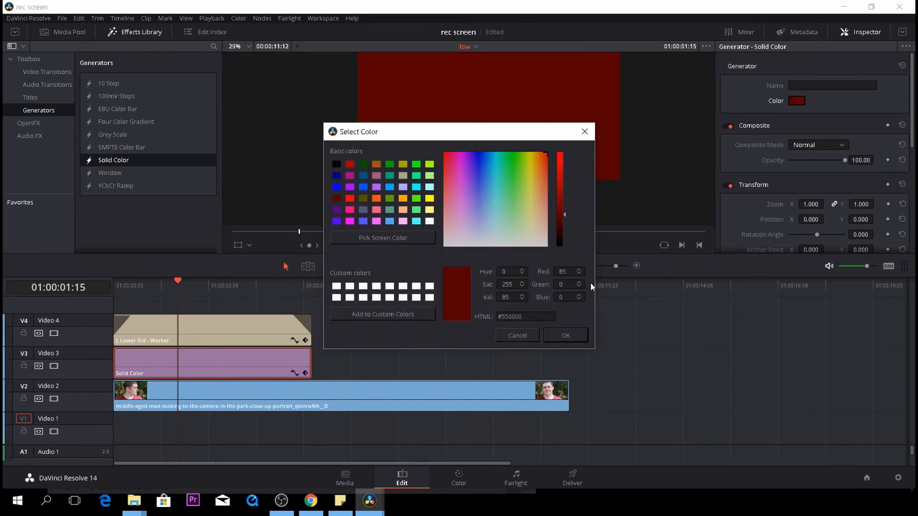
{"action": "left_click", "coordinate": [573, 333]}
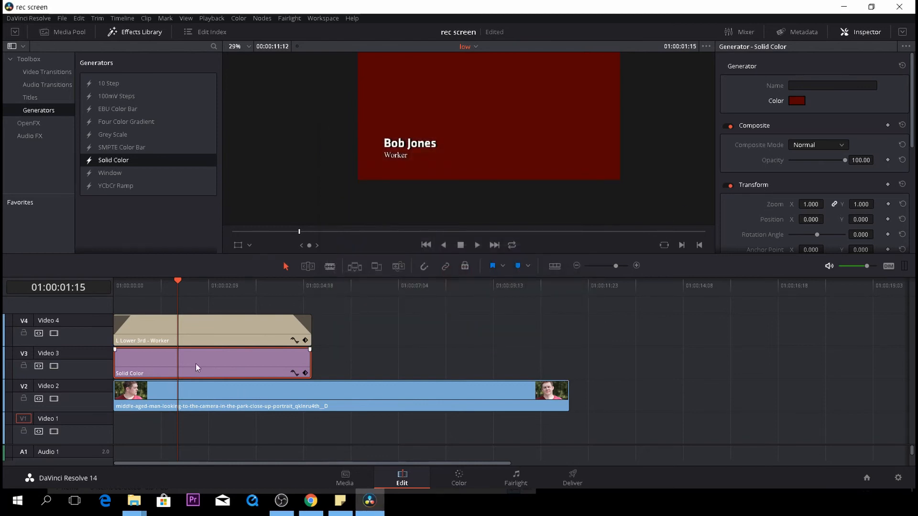
Crop the solid color to a box behind the name: crop right 1215, crop top 751, crop bottom 94
{"action": "scroll", "coordinate": [781, 168], "scroll_direction": "down", "scroll_amount": 10}
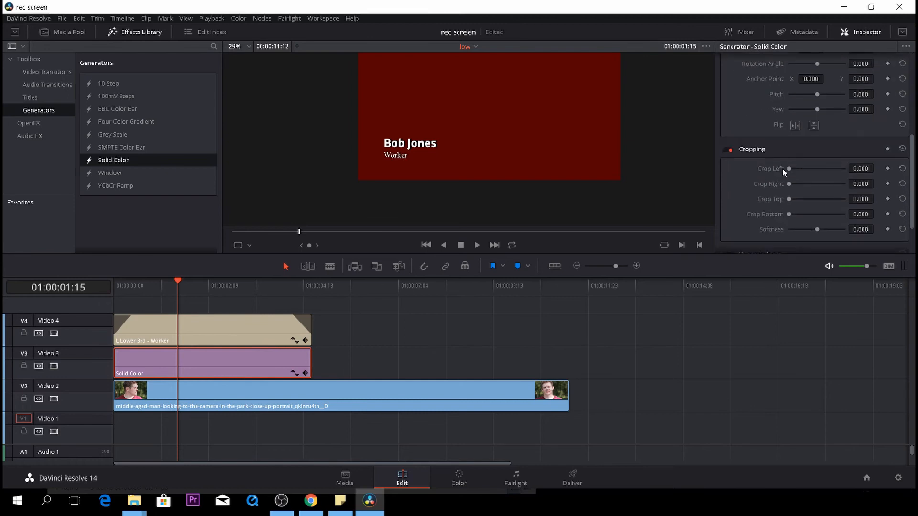
{"action": "scroll", "coordinate": [783, 171], "scroll_direction": "up", "scroll_amount": 1}
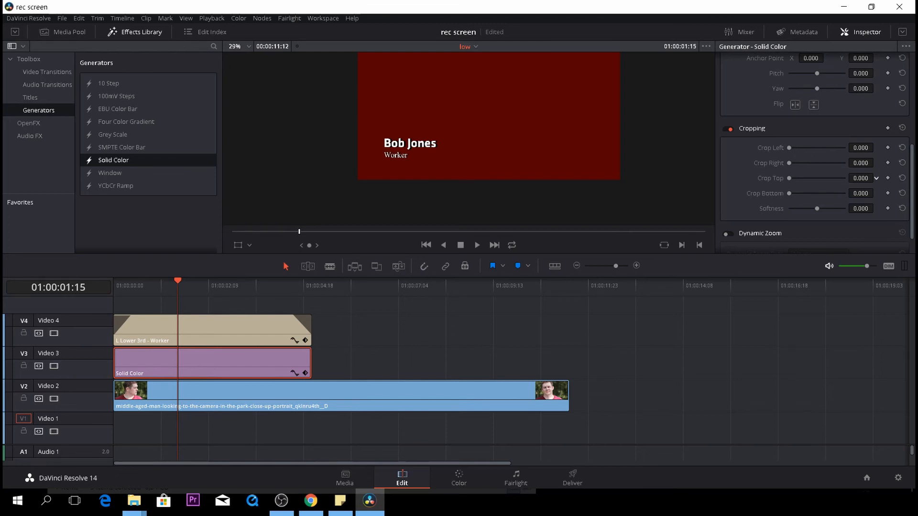
{"action": "mouse_move", "coordinate": [876, 178]}
{"action": "left_mouse_down"}
{"action": "mouse_move", "coordinate": [863, 193]}
{"action": "mouse_move", "coordinate": [878, 192]}
{"action": "mouse_move", "coordinate": [876, 162]}
{"action": "left_mouse_up"}
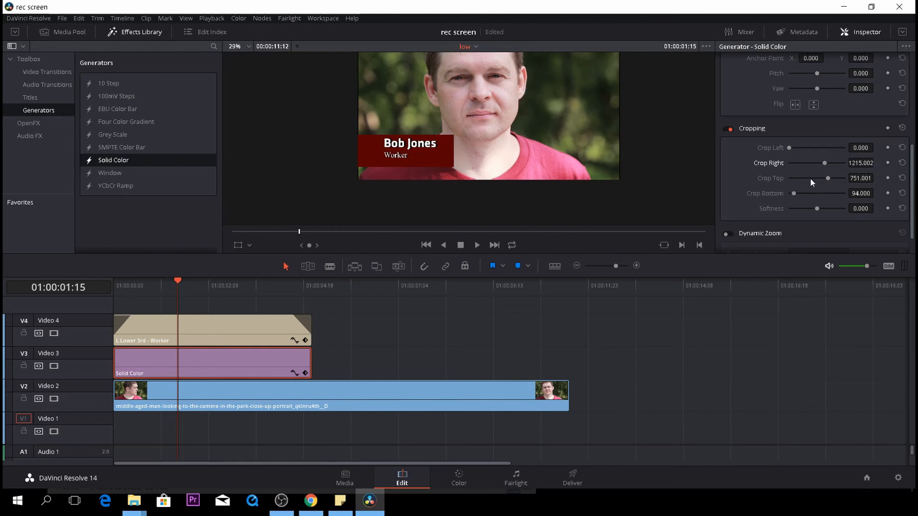
Lower the solid color's opacity to about 60
{"action": "scroll", "coordinate": [836, 163], "scroll_direction": "up", "scroll_amount": 6}
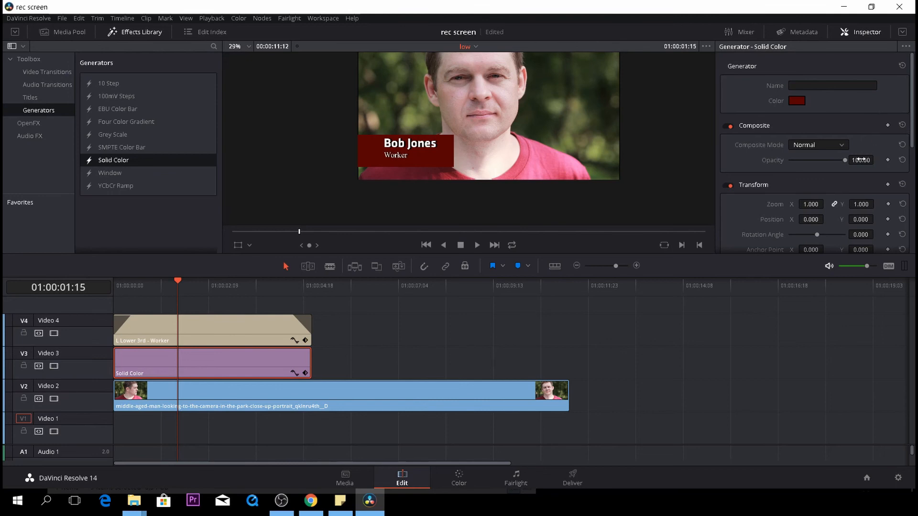
{"action": "left_click_drag", "start_coordinate": [864, 160], "coordinate": [820, 160]}
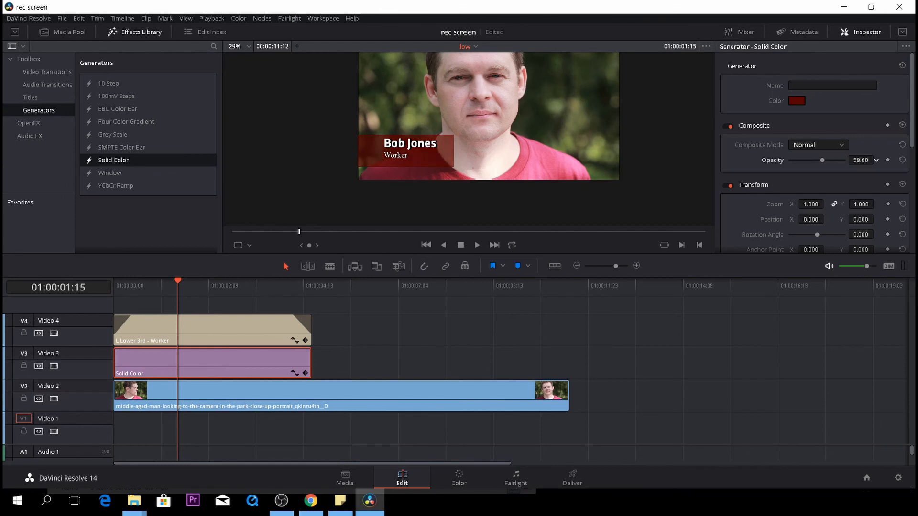
Try adding a fade-in and fade-out to the solid color clip, preview it, and remove both fades
{"action": "scroll", "coordinate": [780, 193], "scroll_direction": "down", "scroll_amount": 6}
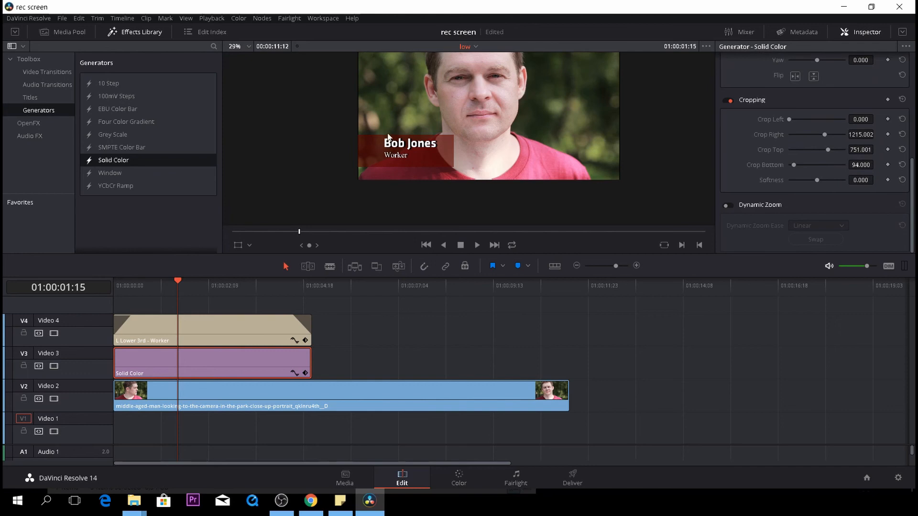
{"action": "left_click_drag", "start_coordinate": [176, 282], "coordinate": [113, 292]}
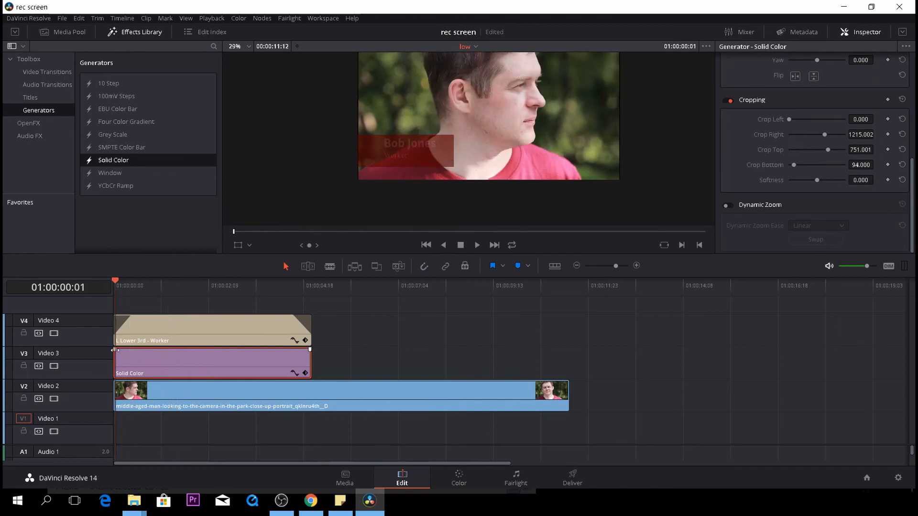
{"action": "left_click_drag", "start_coordinate": [115, 349], "coordinate": [128, 350]}
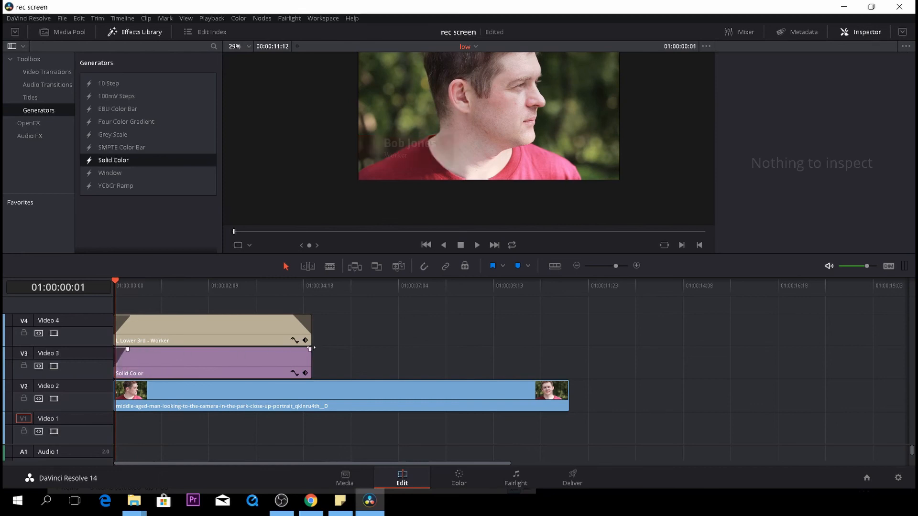
{"action": "left_click_drag", "start_coordinate": [310, 349], "coordinate": [297, 349]}
{"action": "key", "text": "space"}
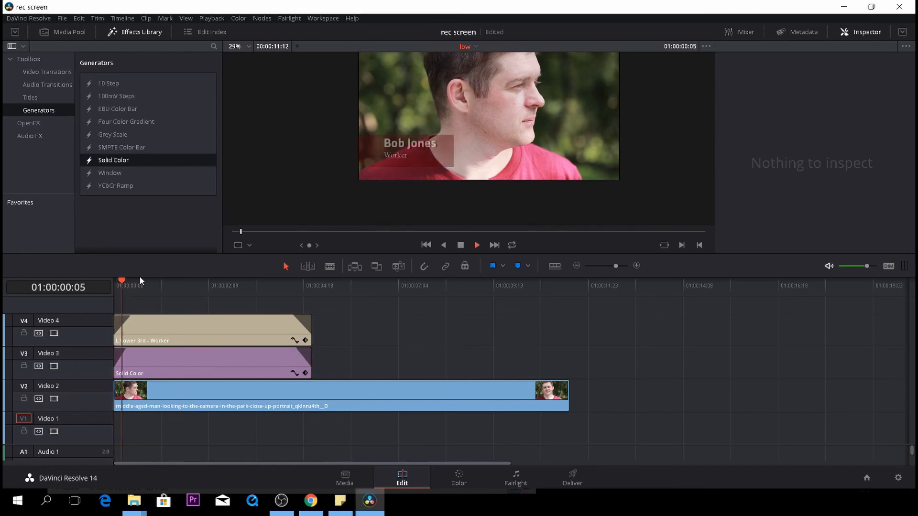
{"action": "key", "text": "space"}
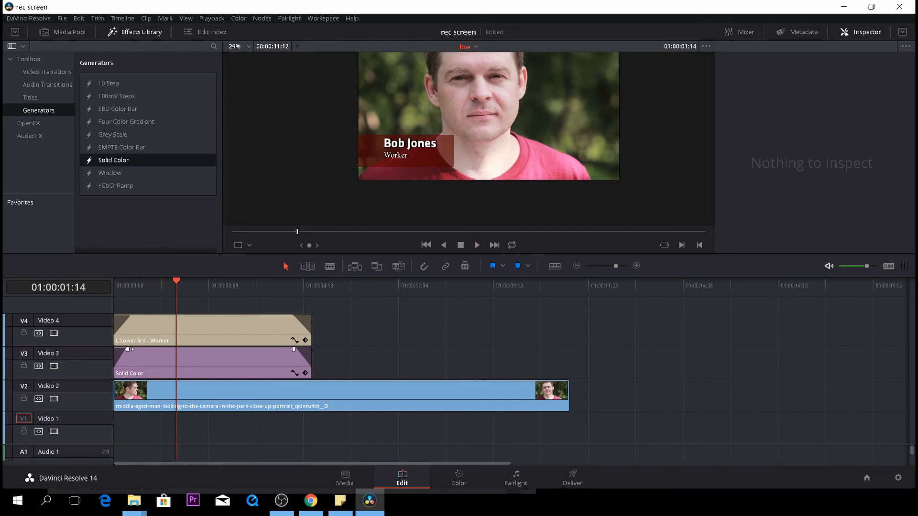
{"action": "left_click_drag", "start_coordinate": [131, 350], "coordinate": [115, 349]}
{"action": "left_click_drag", "start_coordinate": [294, 350], "coordinate": [310, 350]}
Select the solid color clip and keyframe its position X at -737 at the clip start
{"action": "left_click", "coordinate": [249, 357]}
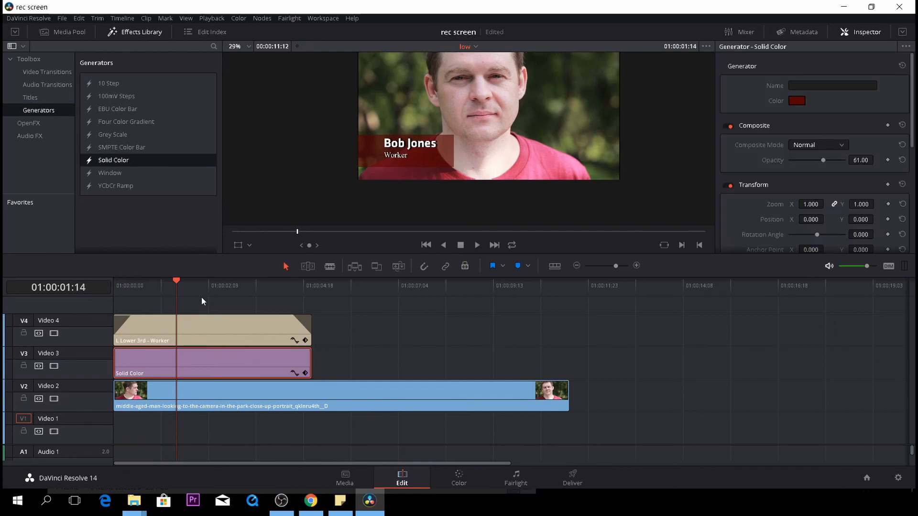
{"action": "left_click_drag", "start_coordinate": [173, 281], "coordinate": [99, 291]}
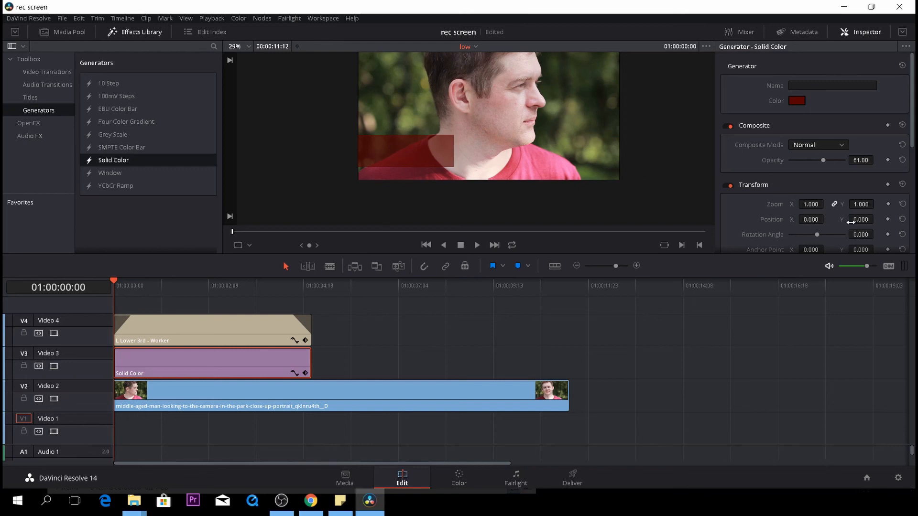
{"action": "left_click_drag", "start_coordinate": [810, 219], "coordinate": [732, 220]}
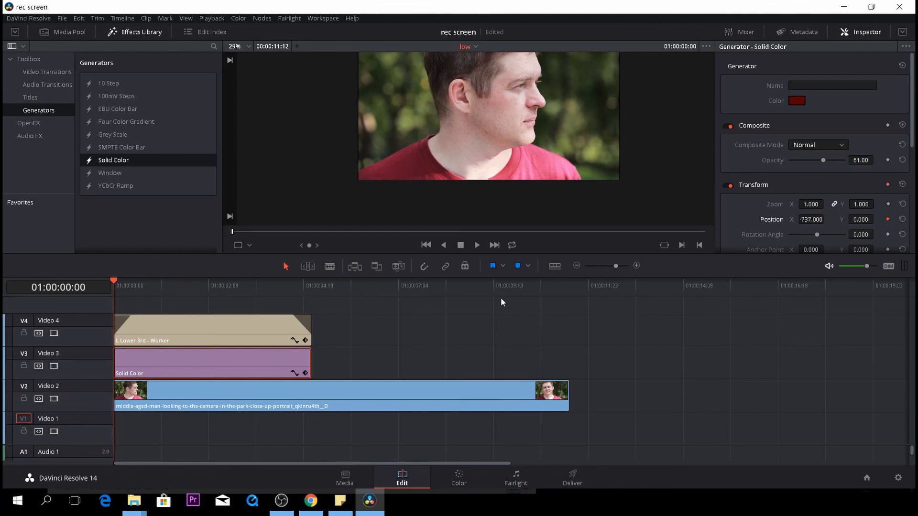
Keyframe the solid color's position X at -40 about 15 frames in and preview the slide-in
{"action": "key", "text": "space"}
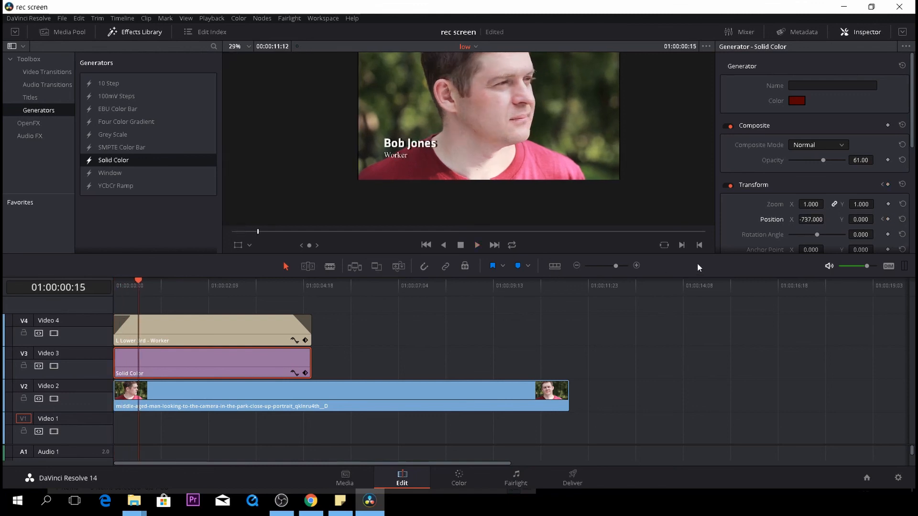
{"action": "mouse_move", "coordinate": [808, 219]}
{"action": "left_mouse_down"}
{"action": "mouse_move", "coordinate": [855, 219]}
{"action": "mouse_move", "coordinate": [817, 219]}
{"action": "left_mouse_up"}
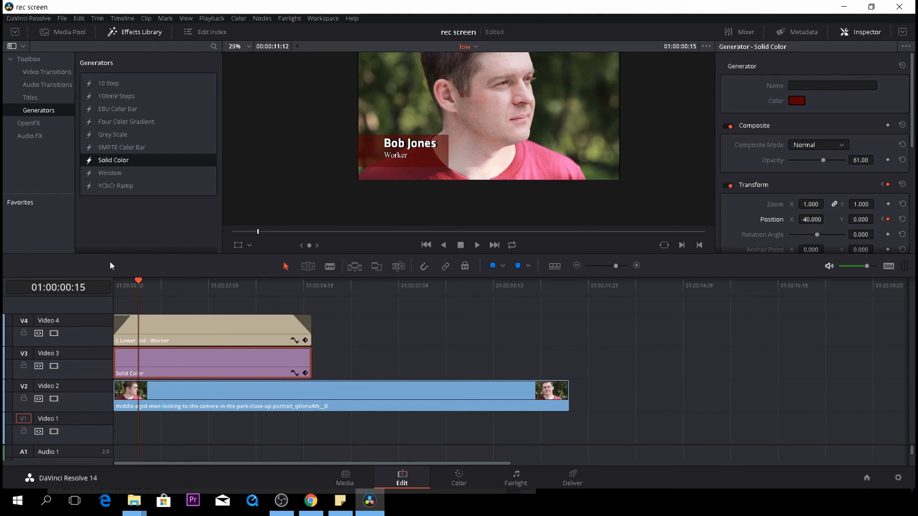
{"action": "left_click_drag", "start_coordinate": [143, 282], "coordinate": [95, 281]}
{"action": "key", "text": "space"}
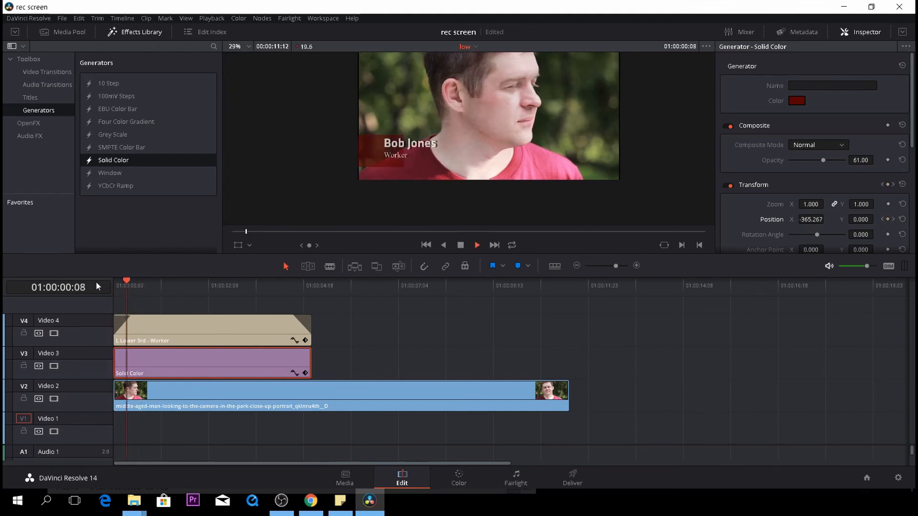
{"action": "key", "text": "space"}
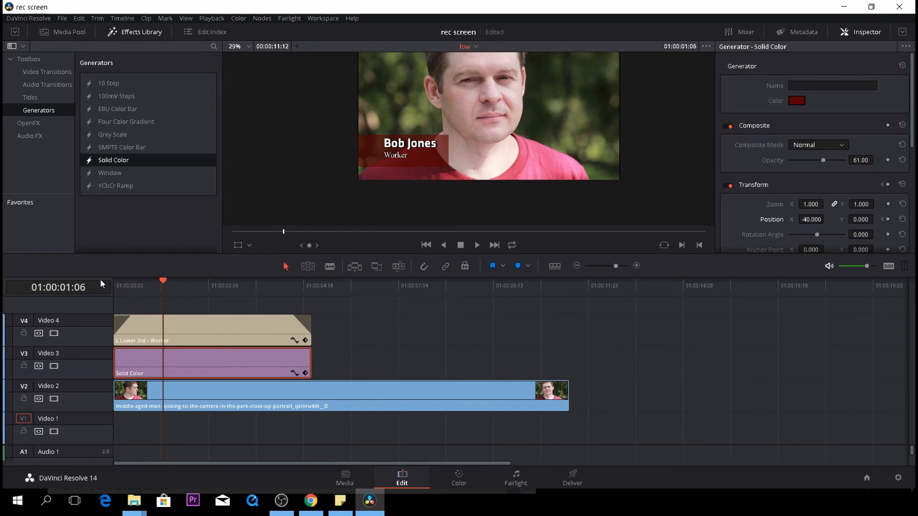
Play the animated lower third back from the start
{"action": "left_click_drag", "start_coordinate": [165, 284], "coordinate": [113, 286]}
{"action": "key", "text": "space"}
{"action": "key", "text": "space"}
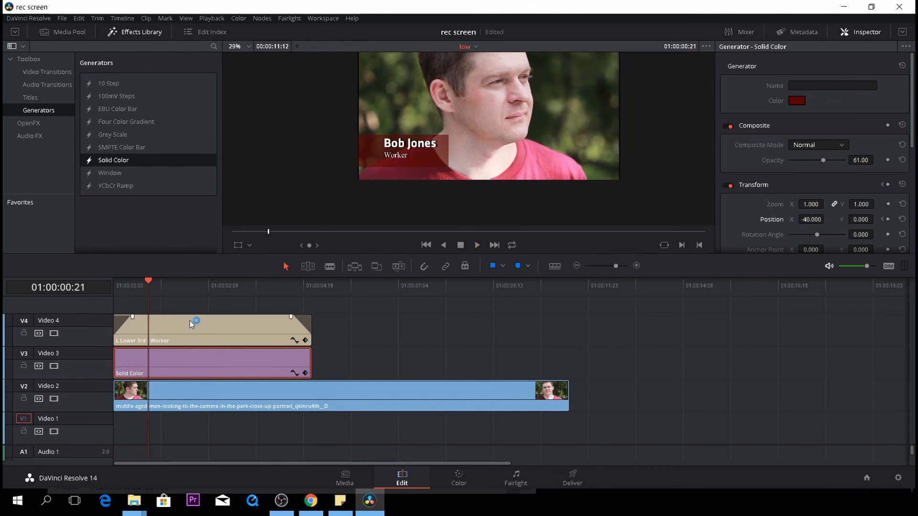